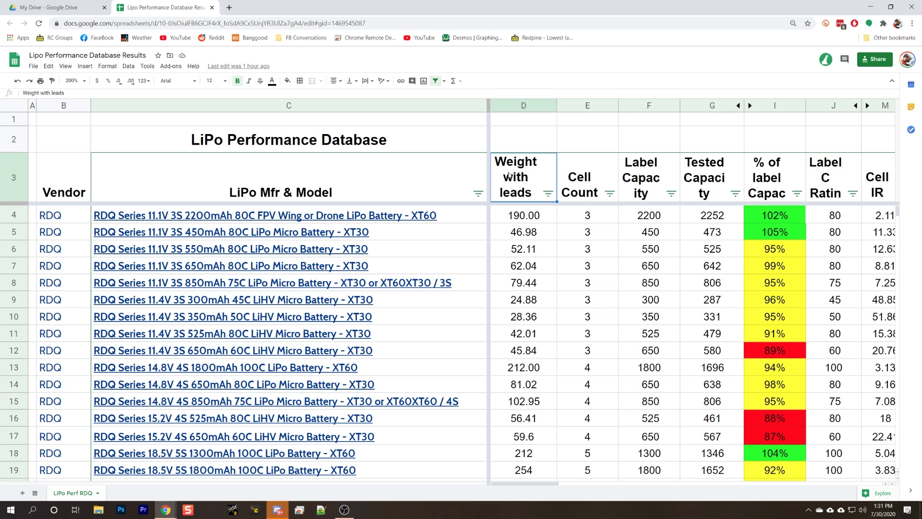
Step: Review the weight, cell count, label capacity, percent of label capacity and label C rating columns of the LiPo database
{"action": "key", "text": "Right"}
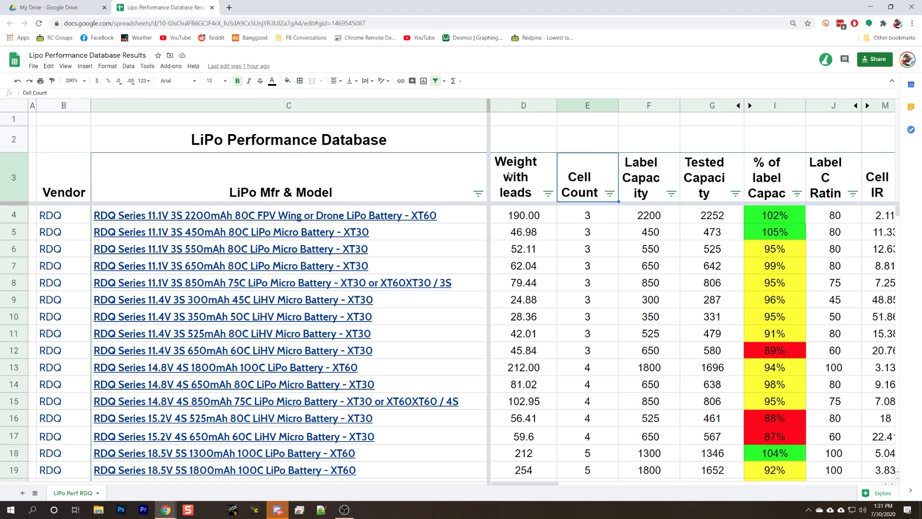
{"action": "key", "text": "Right"}
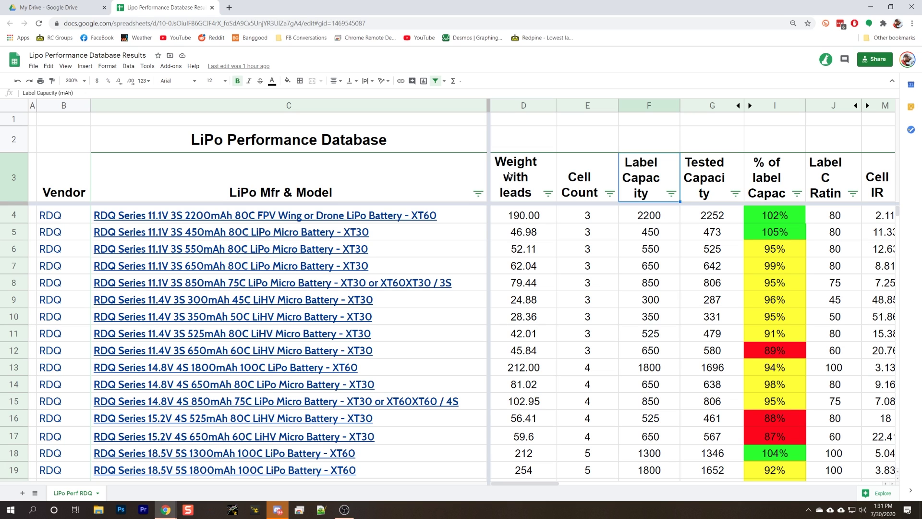
{"action": "key", "text": "Right"}
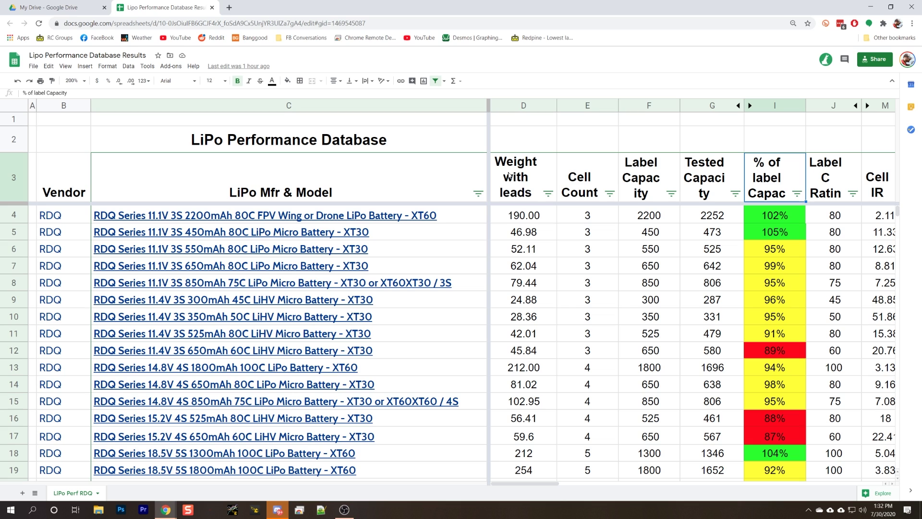
{"action": "key", "text": "Down"}
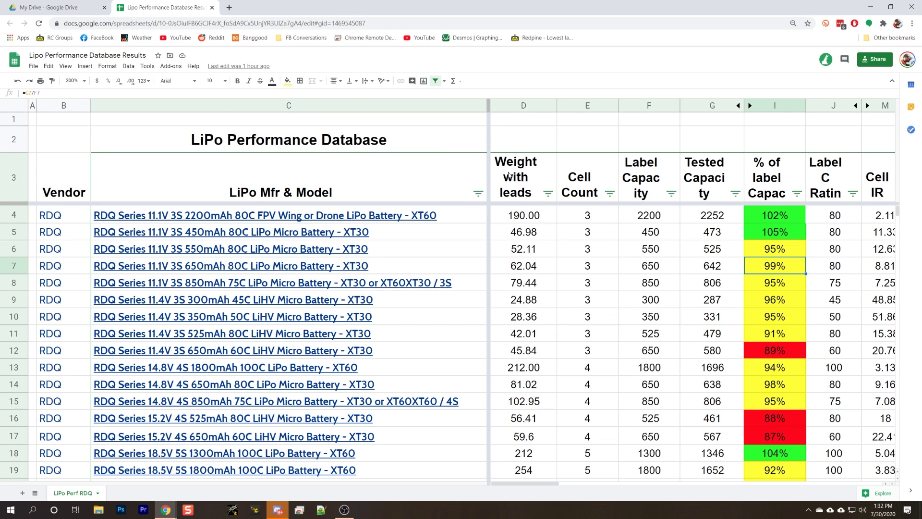
{"action": "key", "text": "Down"}
{"action": "key", "text": "Down"}
{"action": "key", "text": "Down"}
{"action": "key", "text": "Down"}
{"action": "key", "text": "Right"}
{"action": "key", "text": "ctrl+Up"}
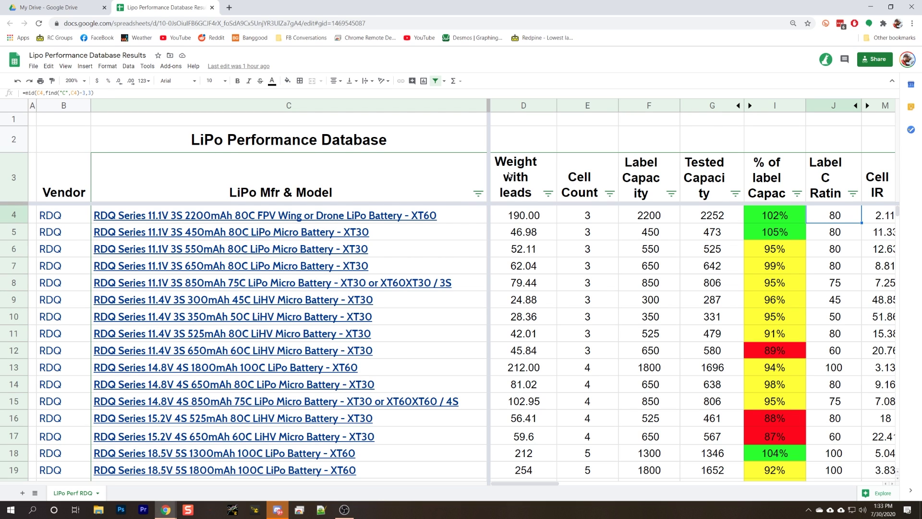
{"action": "key", "text": "Right"}
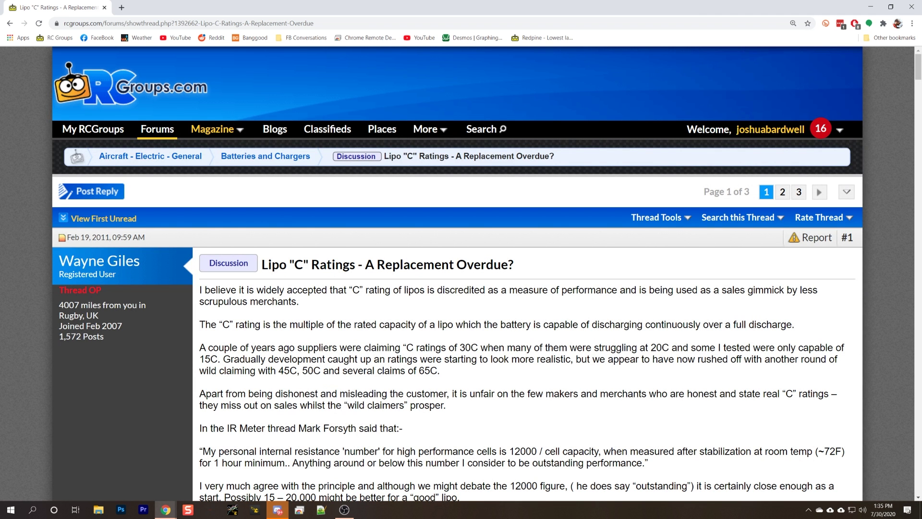
Step: Check the RCGroups thread on LiPo C ratings and examine the FoM values down the battery list
{"action": "left_click", "coordinate": [131, 23]}
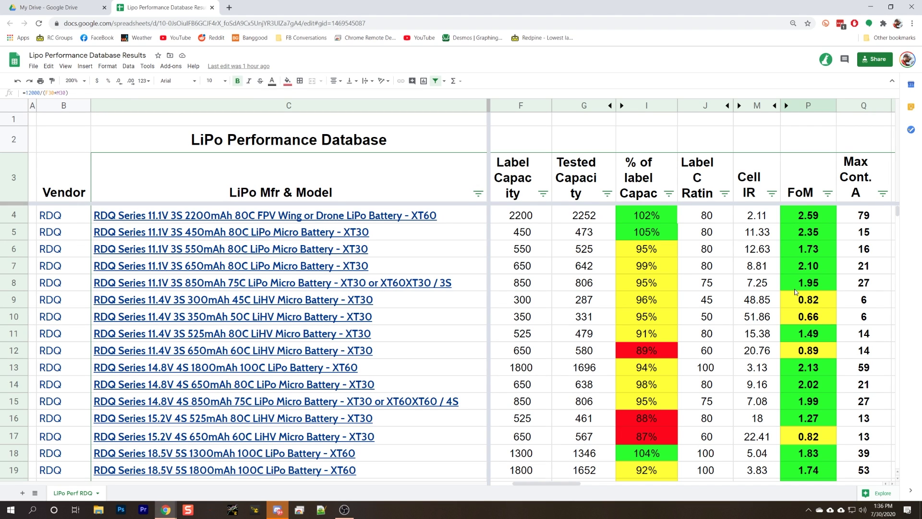
{"action": "scroll", "coordinate": [796, 292], "scroll_direction": "down", "scroll_amount": 5}
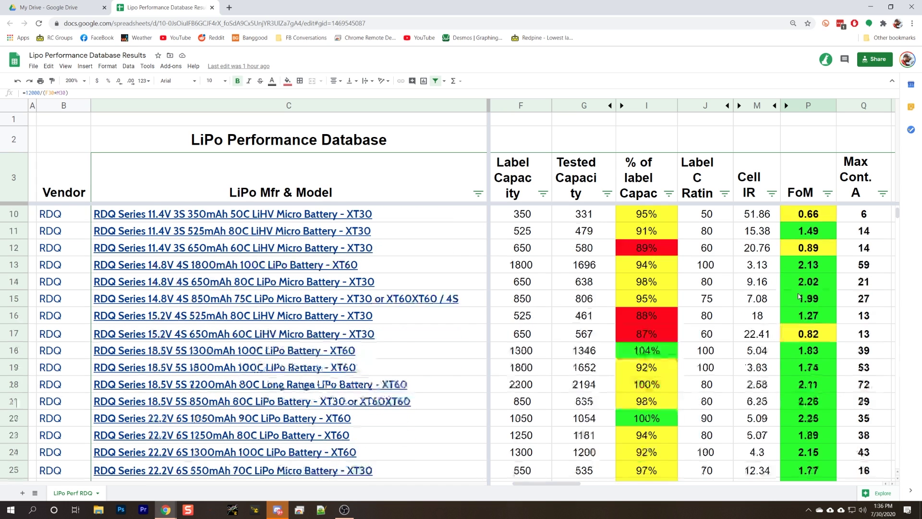
{"action": "scroll", "coordinate": [795, 346], "scroll_direction": "down", "scroll_amount": 4}
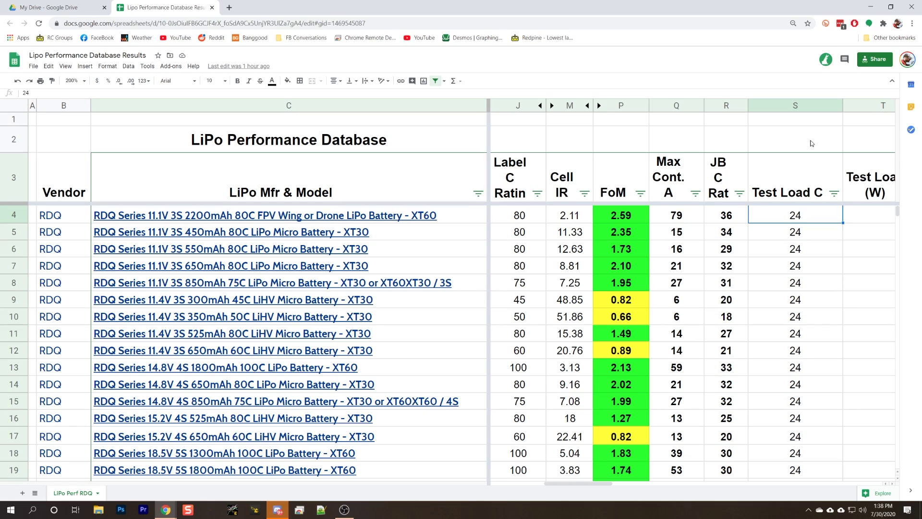
Step: Examine the test load, W-h @ 1c, high load test time, mAh high load and W-h High Load columns
{"action": "key", "text": "Right"}
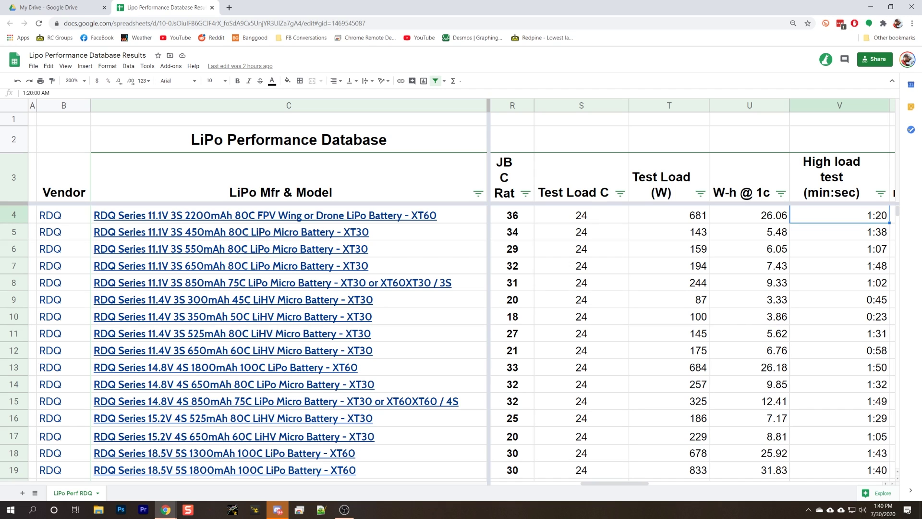
{"action": "key", "text": "Left"}
{"action": "key", "text": "Left"}
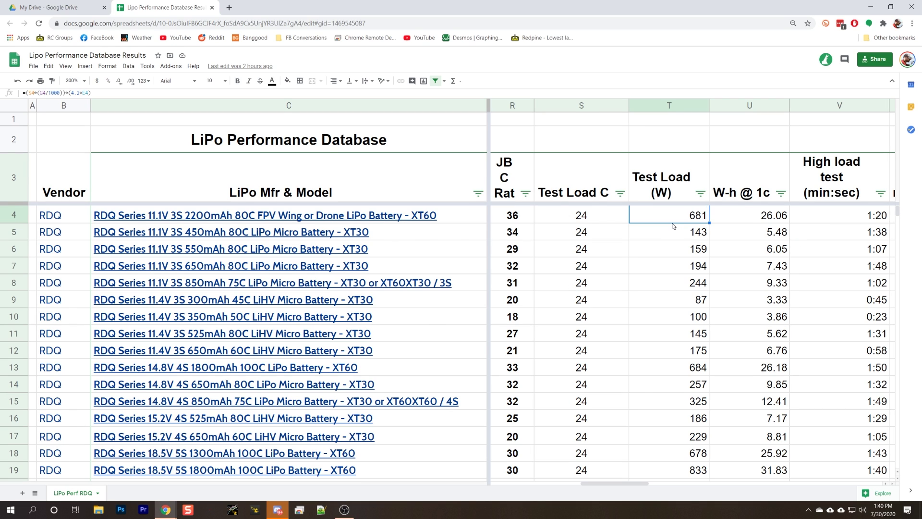
{"action": "key", "text": "Right"}
{"action": "key", "text": "Right"}
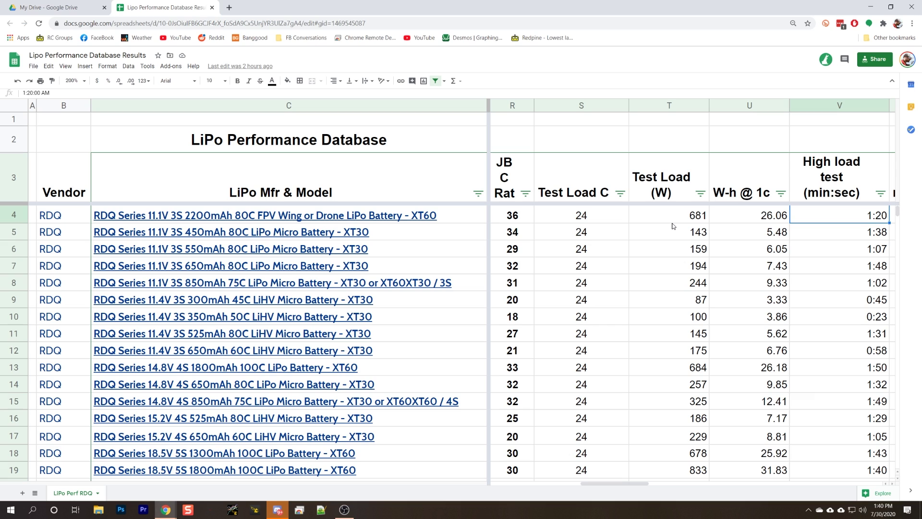
{"action": "key", "text": "Right"}
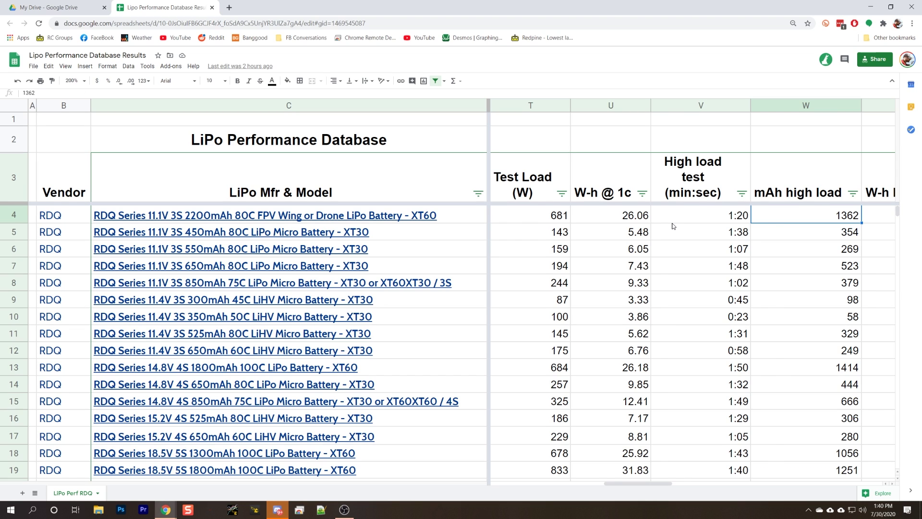
{"action": "key", "text": "Right"}
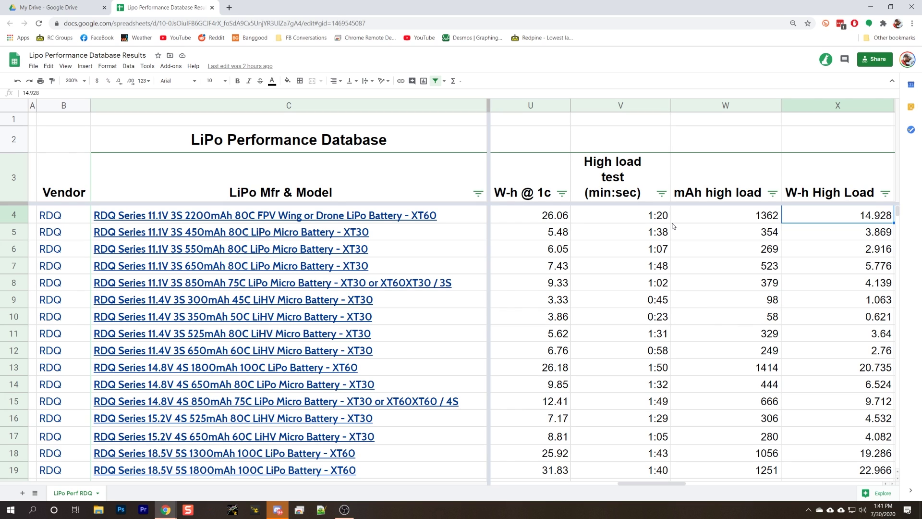
{"action": "key", "text": "Left"}
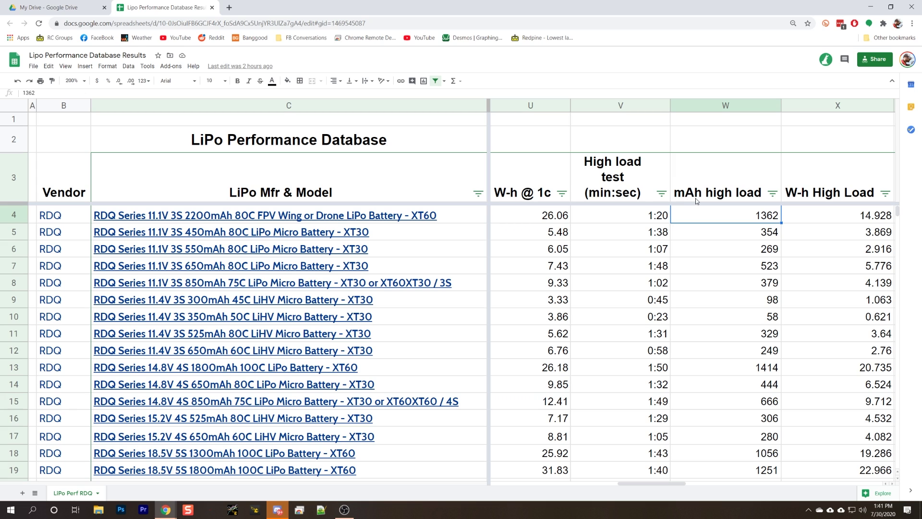
{"action": "left_click", "coordinate": [811, 199]}
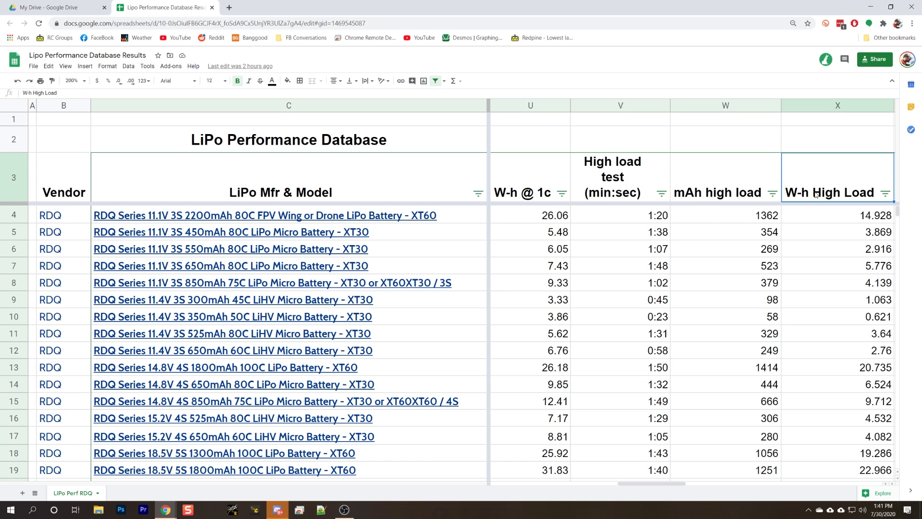
{"action": "left_click", "coordinate": [704, 182]}
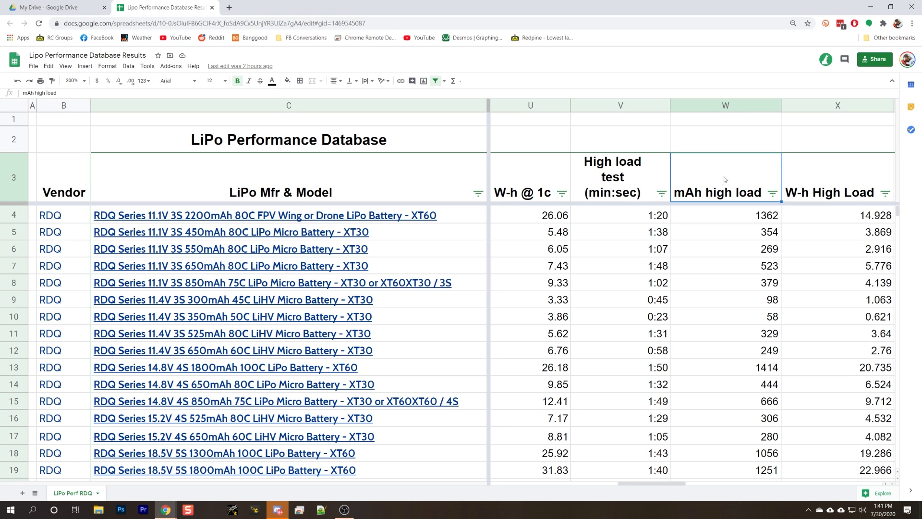
Step: Compare the % of tested W-h column with the load test columns, and look at the W-h/g @ 1c and high load columns
{"action": "key", "text": "Right"}
{"action": "key", "text": "Right"}
{"action": "key", "text": "Down"}
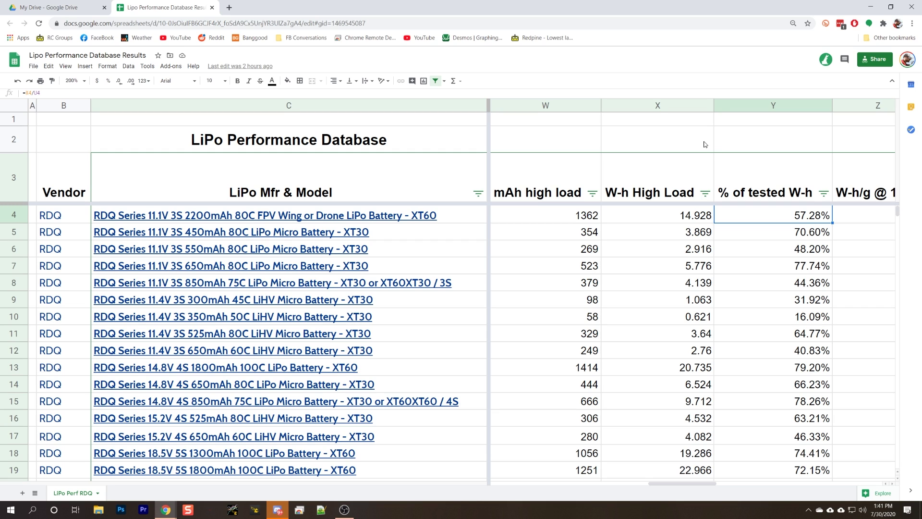
{"action": "key", "text": "Left"}
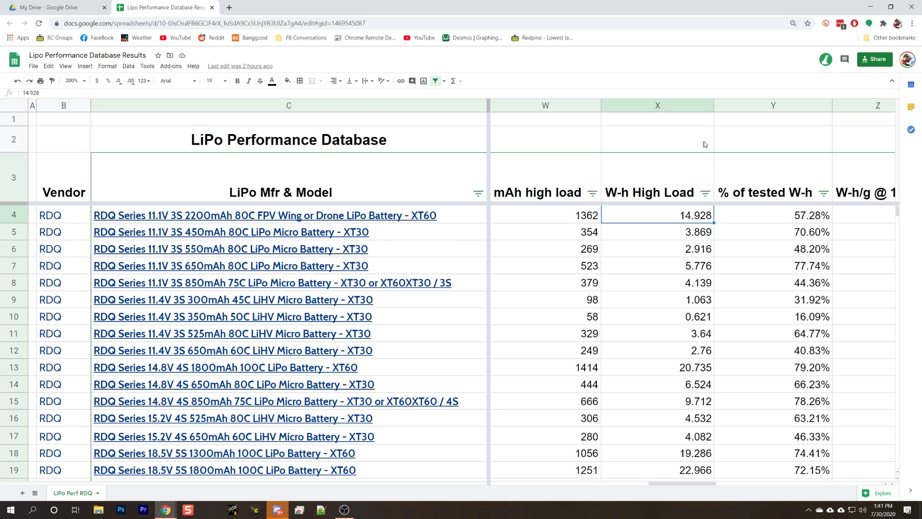
{"action": "key", "text": "Left"}
{"action": "key", "text": "Left"}
{"action": "key", "text": "Left"}
{"action": "key", "text": "Left"}
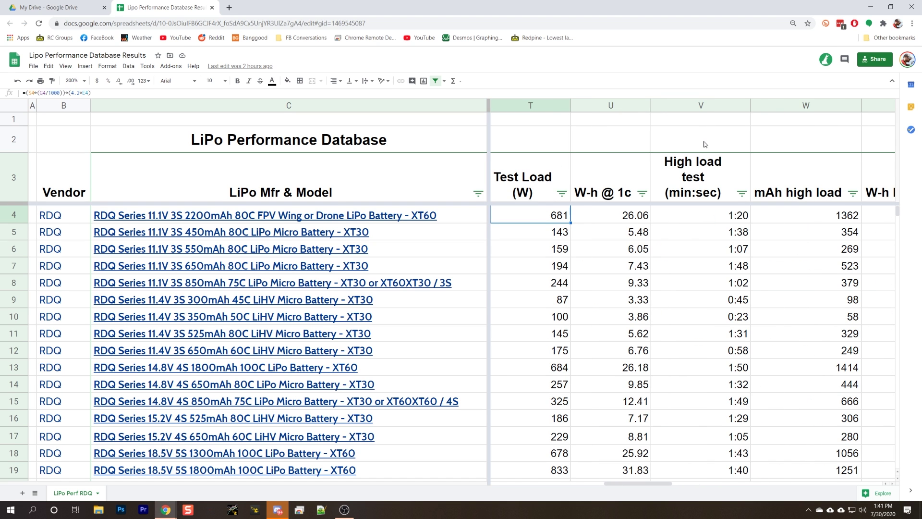
{"action": "key", "text": "Right"}
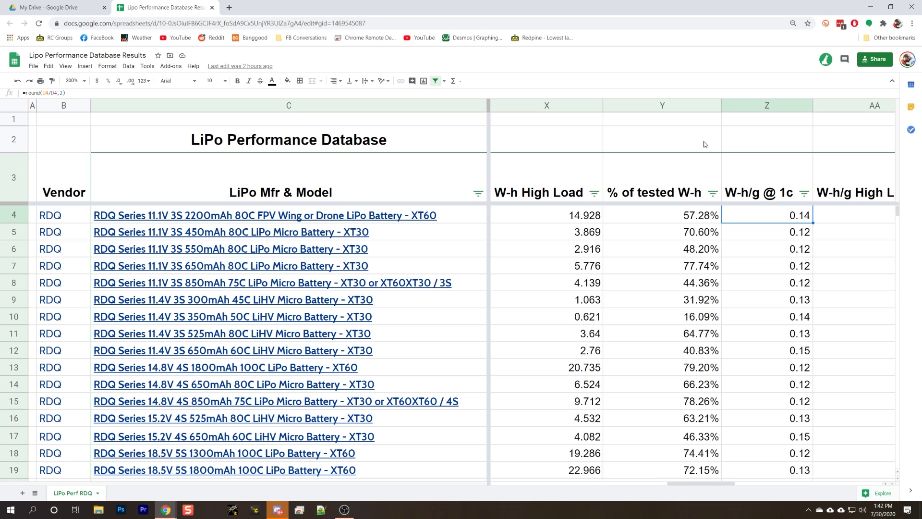
{"action": "key", "text": "Right"}
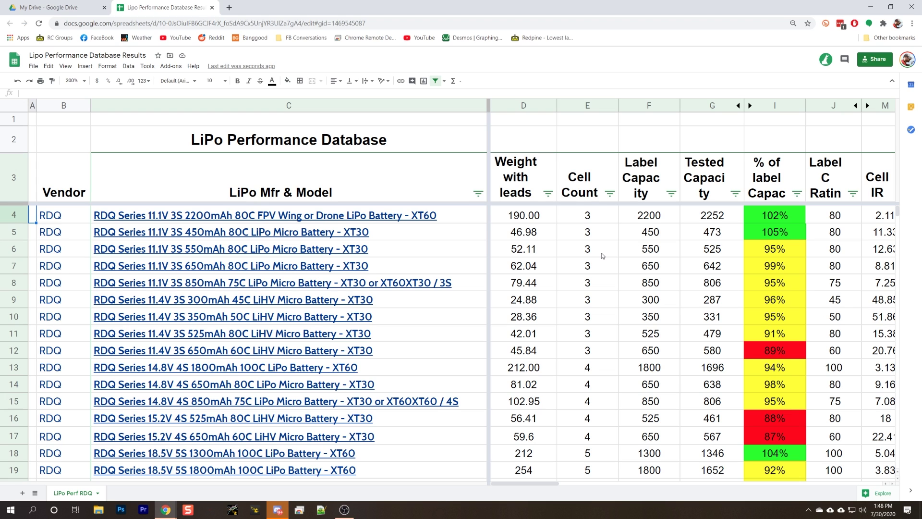
Step: Filter the Cell Count column to show only batteries with 6 cells
{"action": "left_click", "coordinate": [609, 194]}
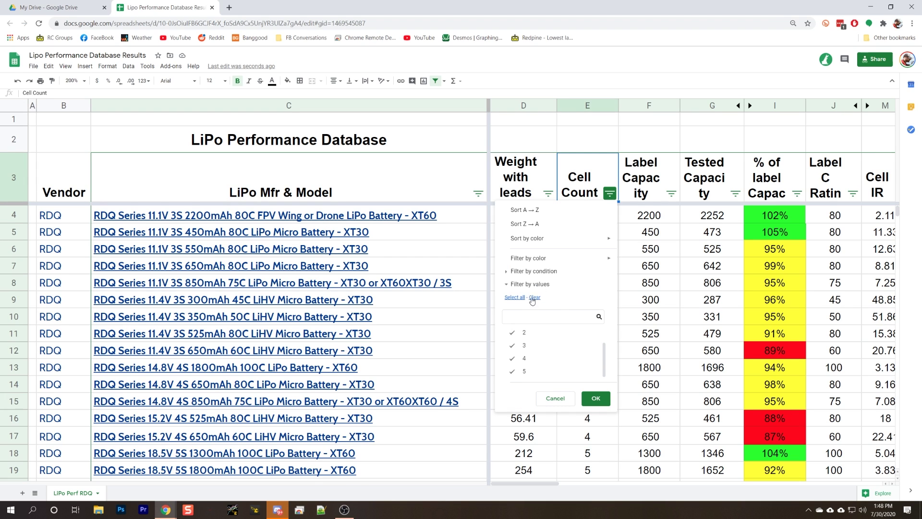
{"action": "left_click", "coordinate": [535, 297]}
{"action": "scroll", "coordinate": [530, 362], "scroll_direction": "up", "scroll_amount": 2}
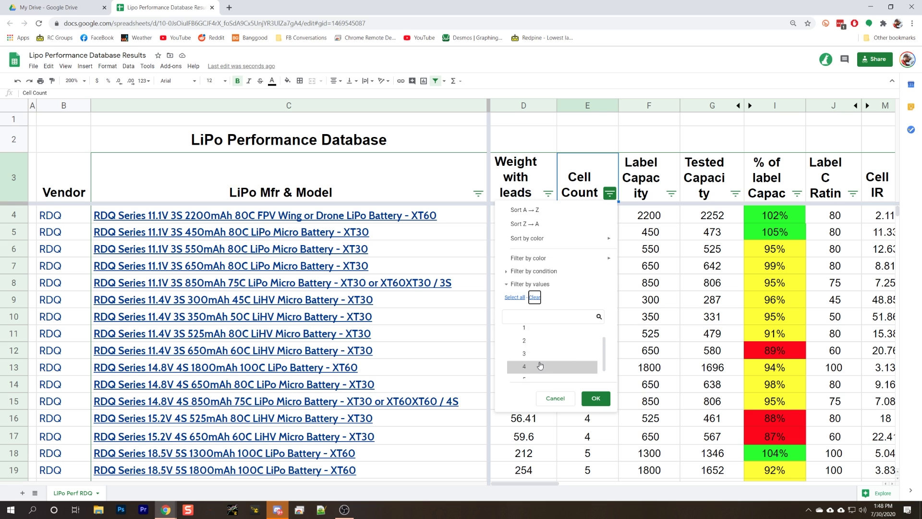
{"action": "left_click", "coordinate": [596, 398]}
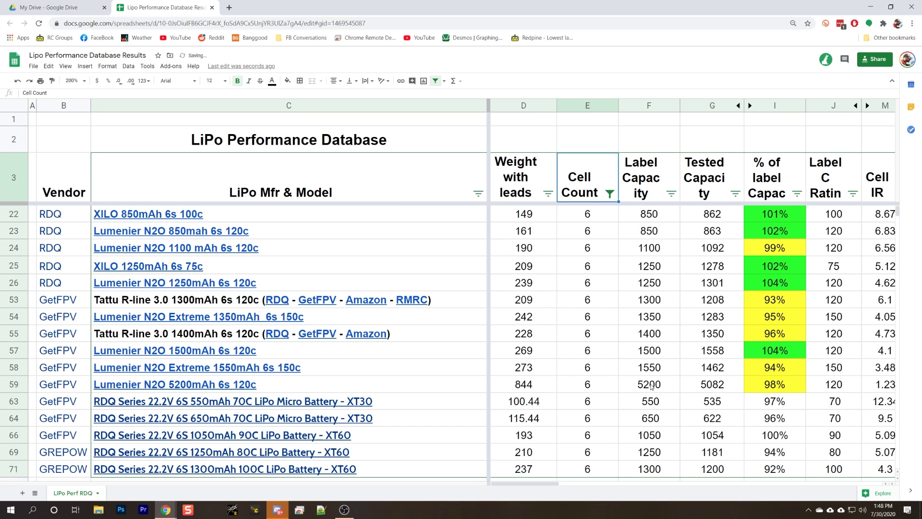
Step: Sort the filtered 6-cell batteries by label capacity in ascending order
{"action": "scroll", "coordinate": [603, 308], "scroll_direction": "down", "scroll_amount": 3}
{"action": "scroll", "coordinate": [604, 307], "scroll_direction": "up", "scroll_amount": 3}
{"action": "left_click", "coordinate": [675, 193]}
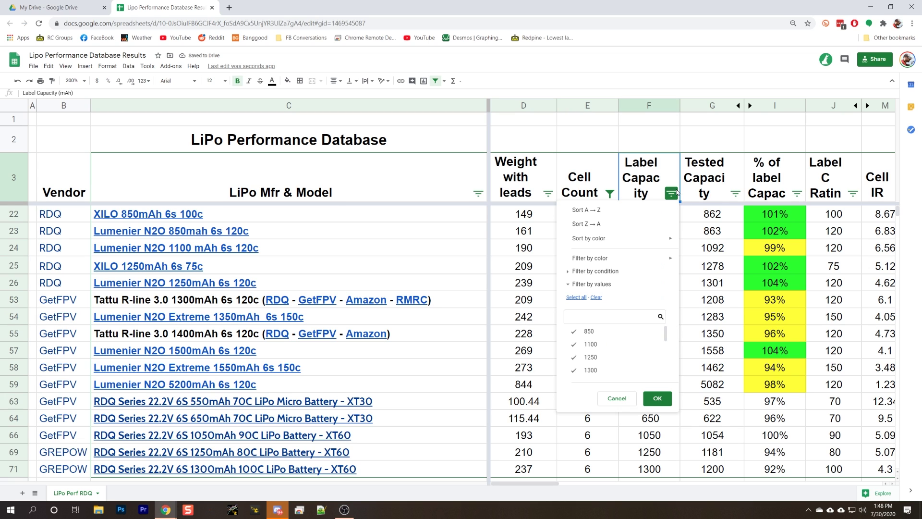
{"action": "left_click", "coordinate": [606, 217]}
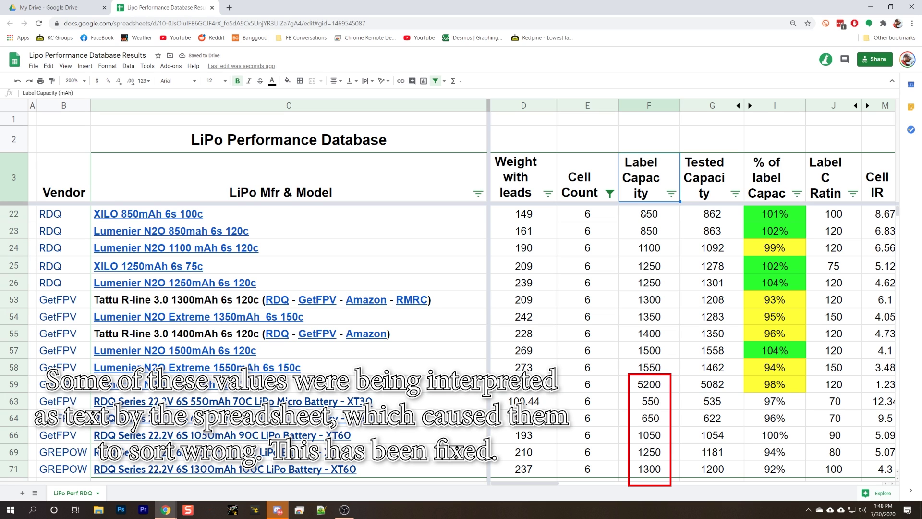
Step: Look through the label capacity values of the 6-cell batteries in the filtered list
{"action": "key", "text": "Down"}
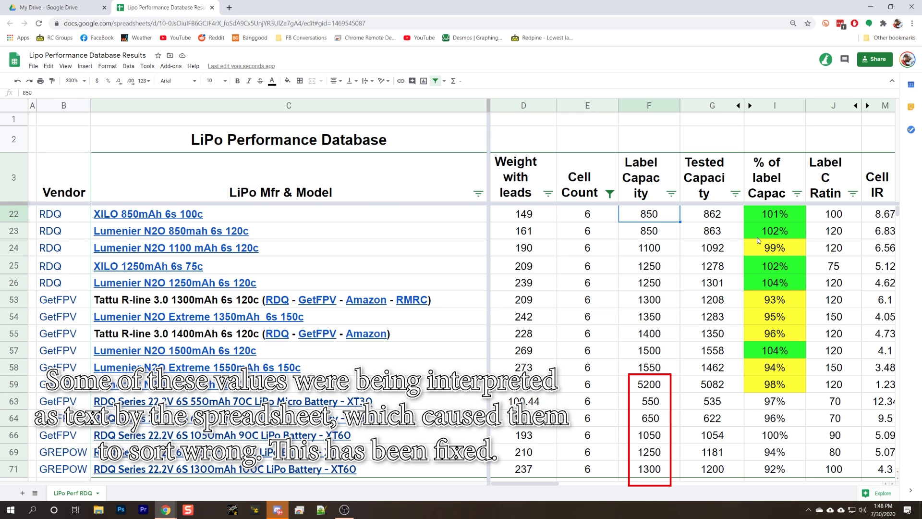
{"action": "key", "text": "Down"}
{"action": "key", "text": "Down"}
{"action": "key", "text": "Down"}
{"action": "key", "text": "Down"}
{"action": "key", "text": "Down"}
{"action": "key", "text": "Down"}
{"action": "key", "text": "Down"}
{"action": "key", "text": "Down"}
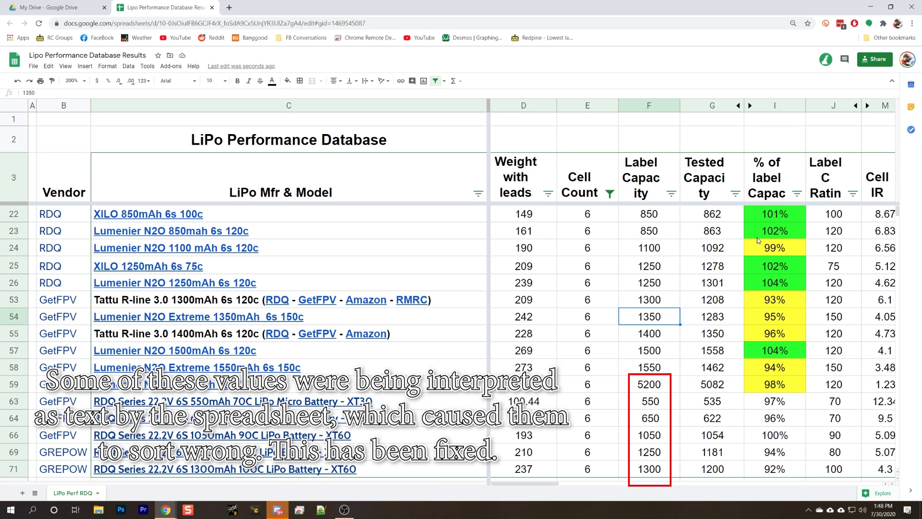
{"action": "key", "text": "Down"}
{"action": "key", "text": "Down"}
{"action": "key", "text": "Up"}
{"action": "key", "text": "Up"}
{"action": "key", "text": "Up"}
{"action": "key", "text": "Up"}
{"action": "key", "text": "Up"}
{"action": "key", "text": "Up"}
{"action": "key", "text": "Up"}
{"action": "key", "text": "Up"}
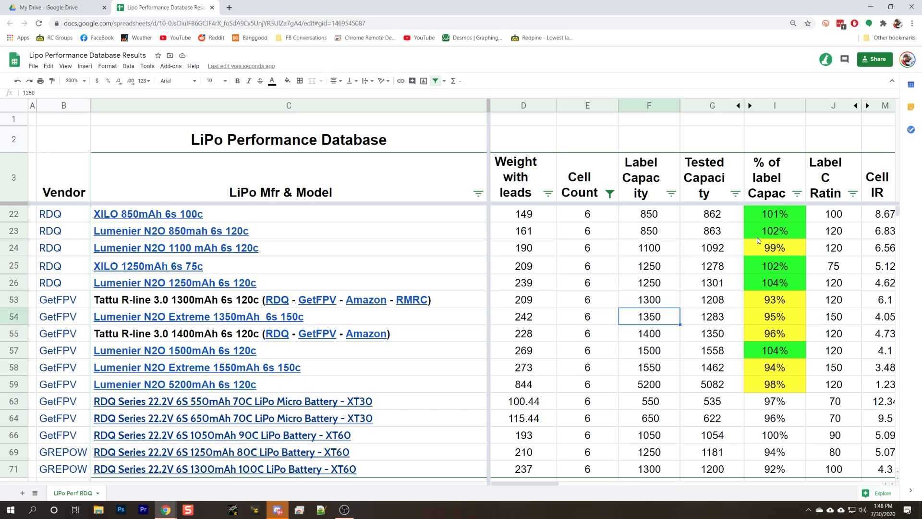
{"action": "key", "text": "Up"}
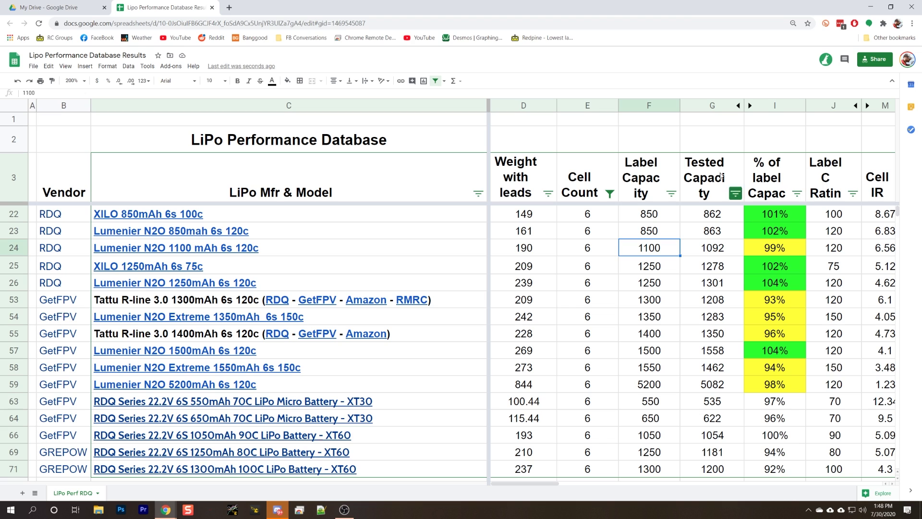
Step: Compare the weight and label capacity of the Tattu R-line 3.0 1300mAh and XILO 1250mAh 6-cell batteries
{"action": "key", "text": "Down"}
{"action": "key", "text": "Down"}
{"action": "key", "text": "Down"}
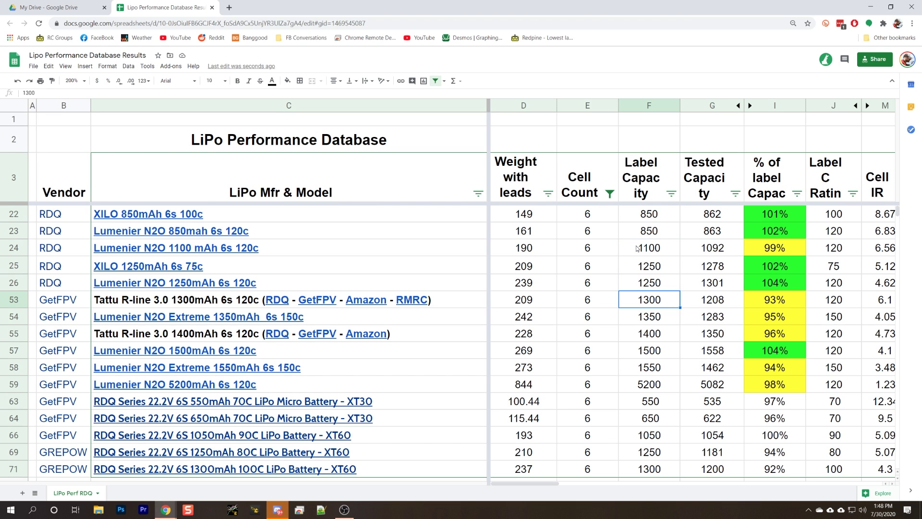
{"action": "key", "text": "Left"}
{"action": "key", "text": "Left"}
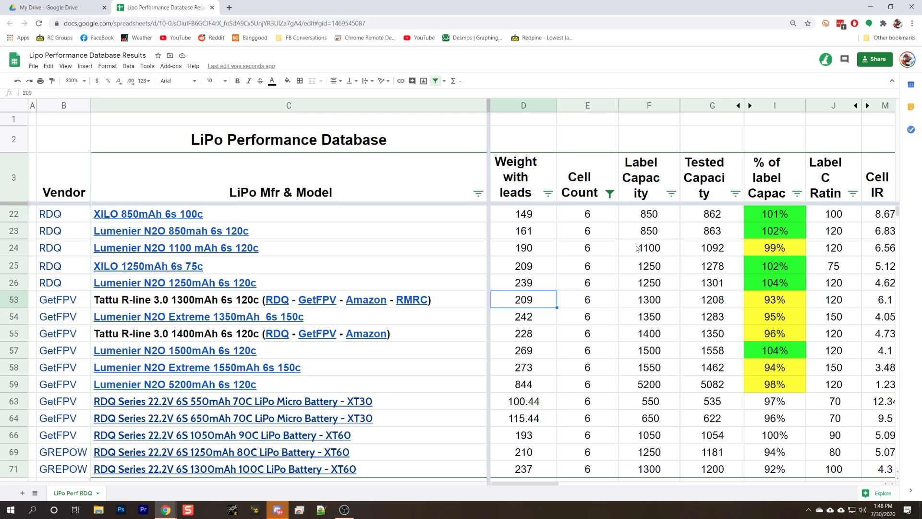
{"action": "key", "text": "Up"}
{"action": "key", "text": "Up"}
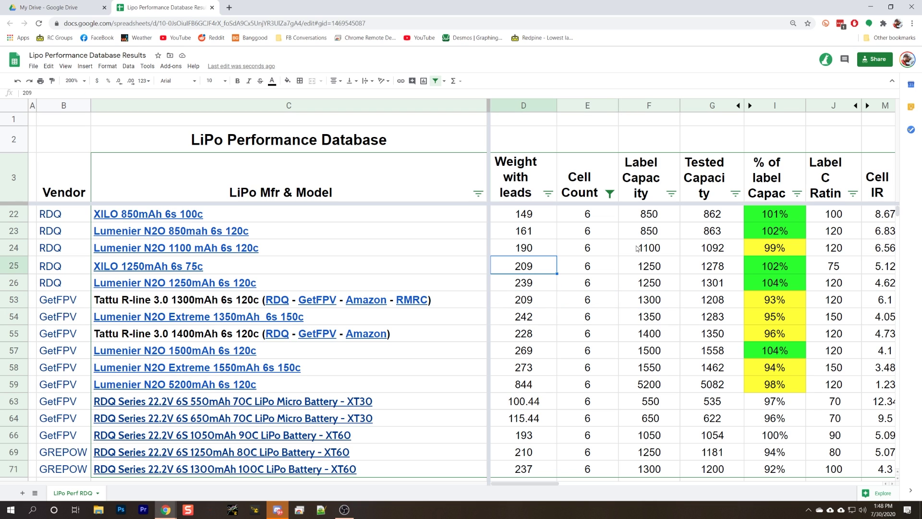
{"action": "key", "text": "Right"}
{"action": "key", "text": "Right"}
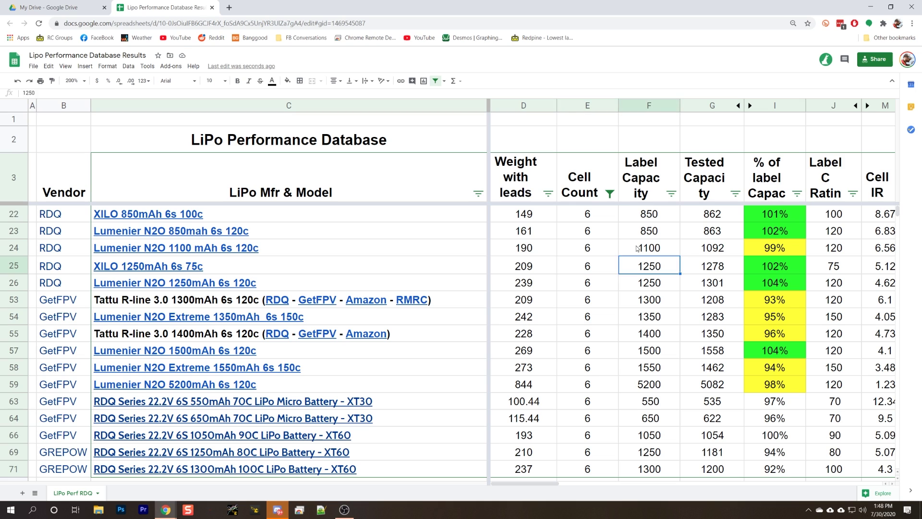
Step: Compare the weight and label capacity of the Lumenier N2O 1250mAh 6s battery with the Tattu R-line 3.0 1300mAh and XILO 1250mAh 6s batteries
{"action": "key", "text": "Left"}
{"action": "key", "text": "Left"}
{"action": "key", "text": "Down"}
{"action": "key", "text": "Down"}
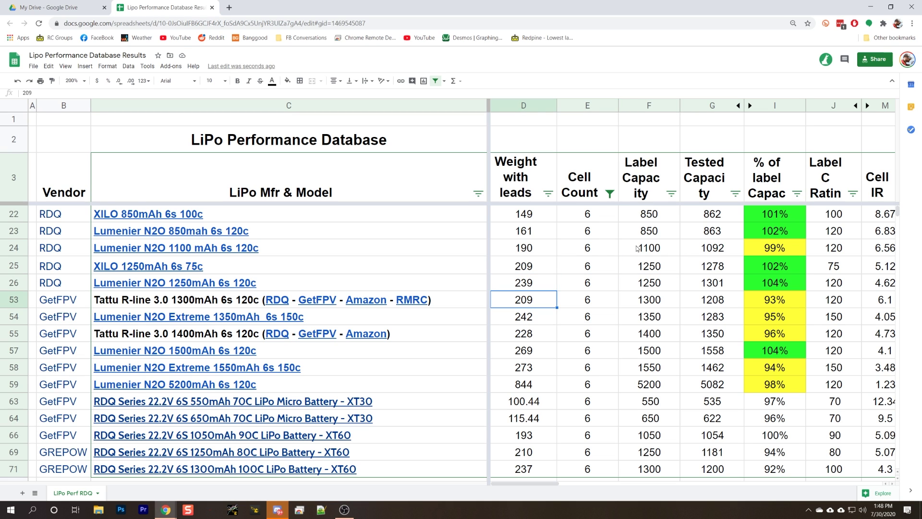
{"action": "key", "text": "Up"}
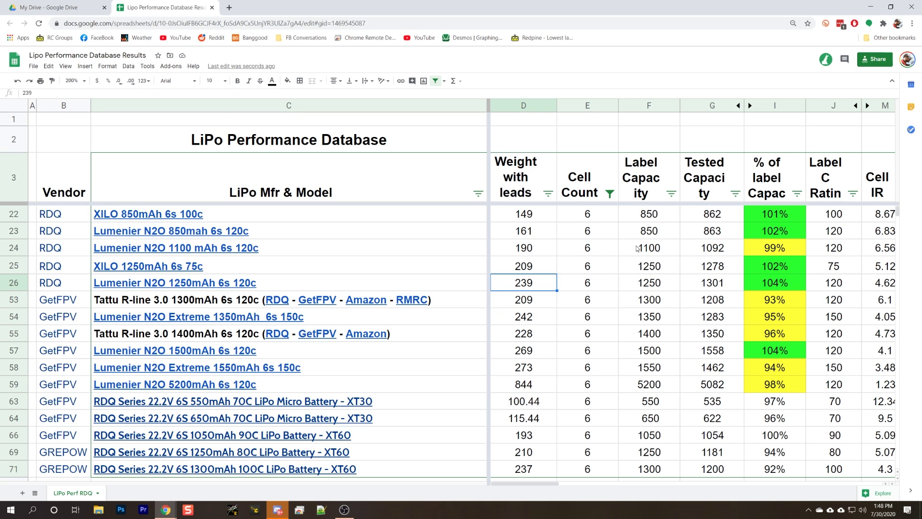
{"action": "key", "text": "Left"}
{"action": "key", "text": "Left"}
{"action": "key", "text": "Right"}
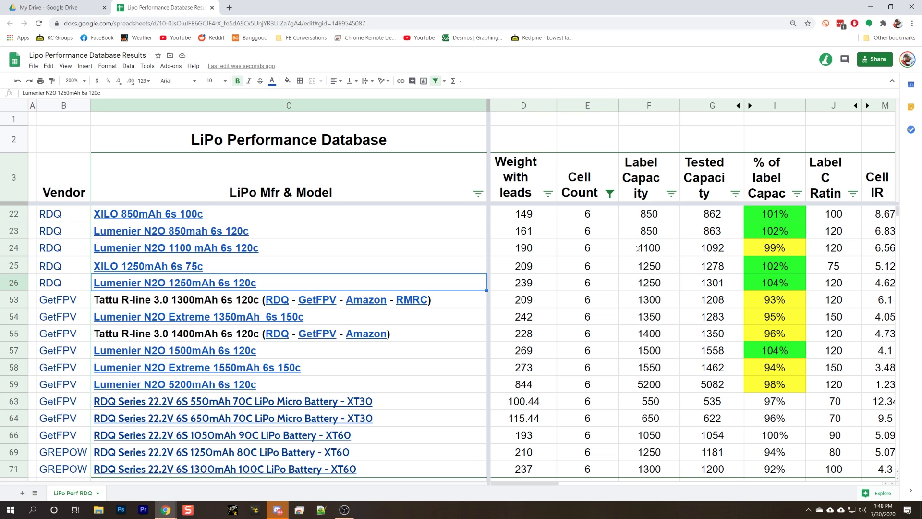
{"action": "key", "text": "Right"}
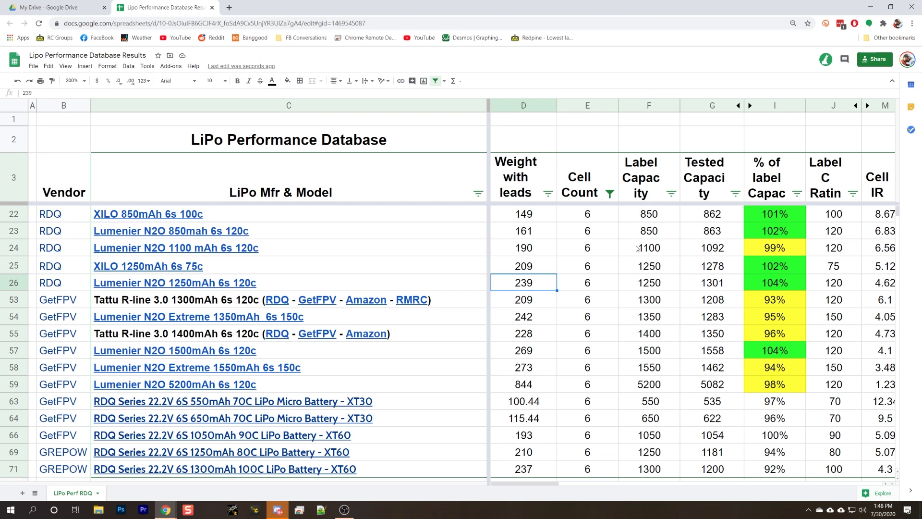
{"action": "key", "text": "Right"}
{"action": "key", "text": "Right"}
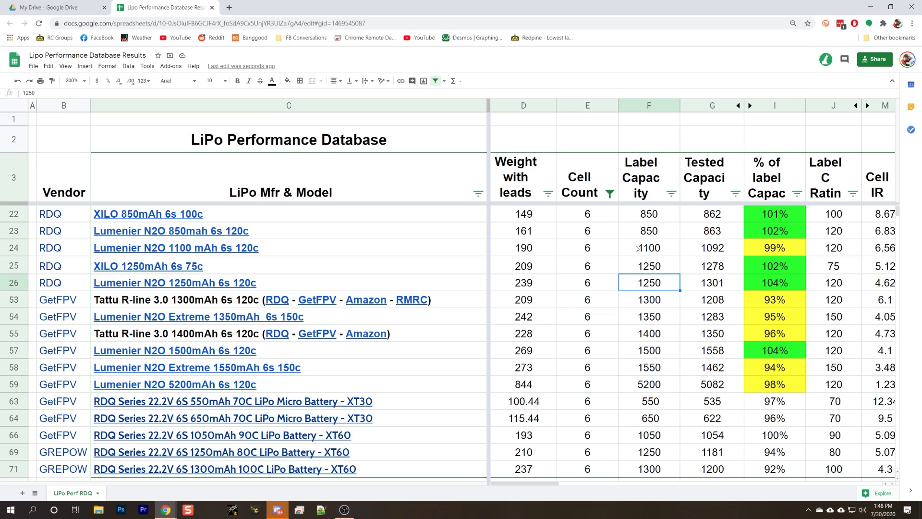
{"action": "key", "text": "Left"}
{"action": "key", "text": "Left"}
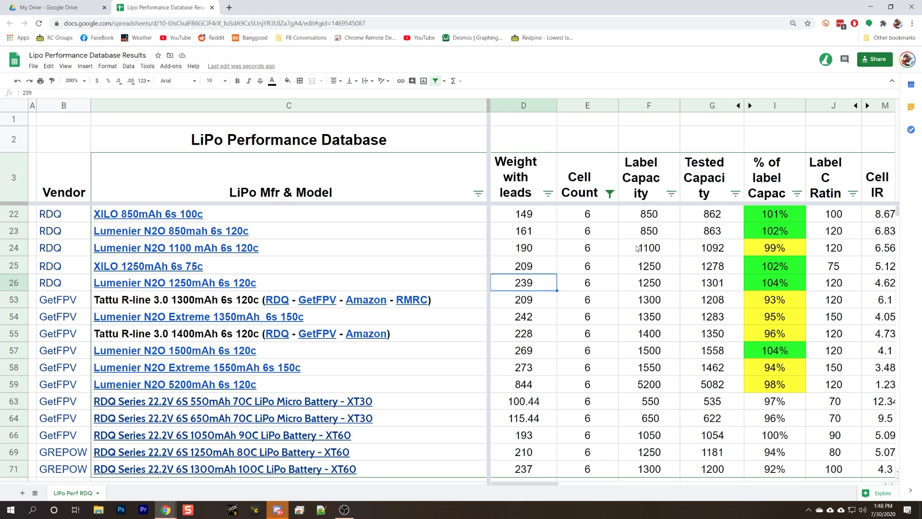
{"action": "key", "text": "Up"}
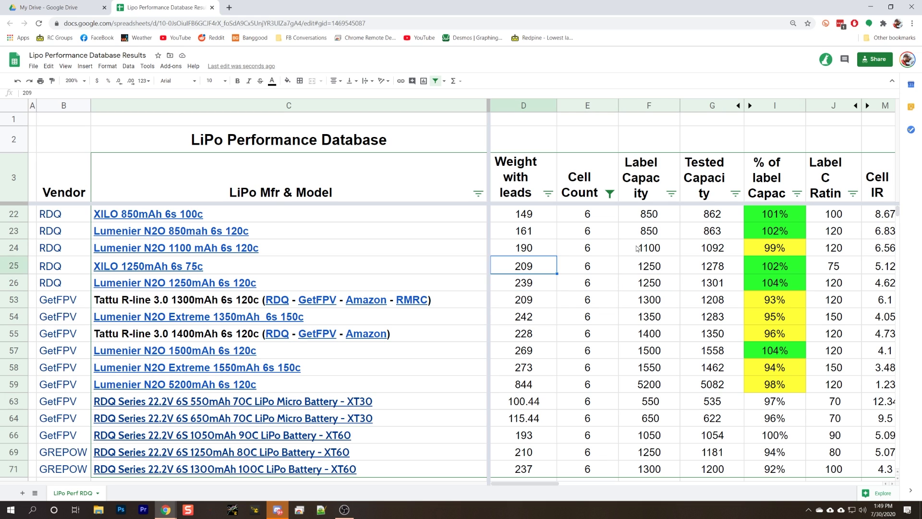
Step: Review the XILO 1250mAh 6s battery's row from its weight through the percentage of label capacity to the columns beyond
{"action": "key", "text": "Right"}
{"action": "key", "text": "Right"}
{"action": "key", "text": "Right"}
{"action": "key", "text": "Right"}
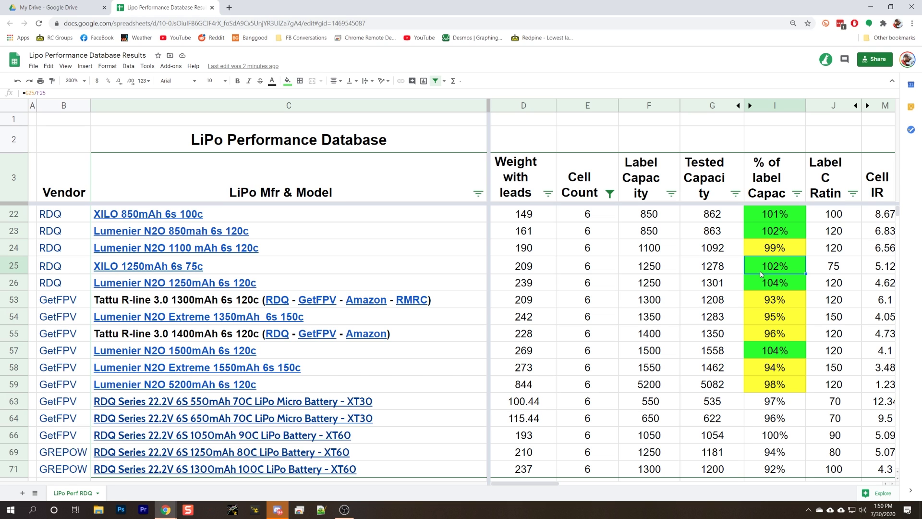
{"action": "key", "text": "Right"}
{"action": "key", "text": "Right"}
{"action": "key", "text": "Right"}
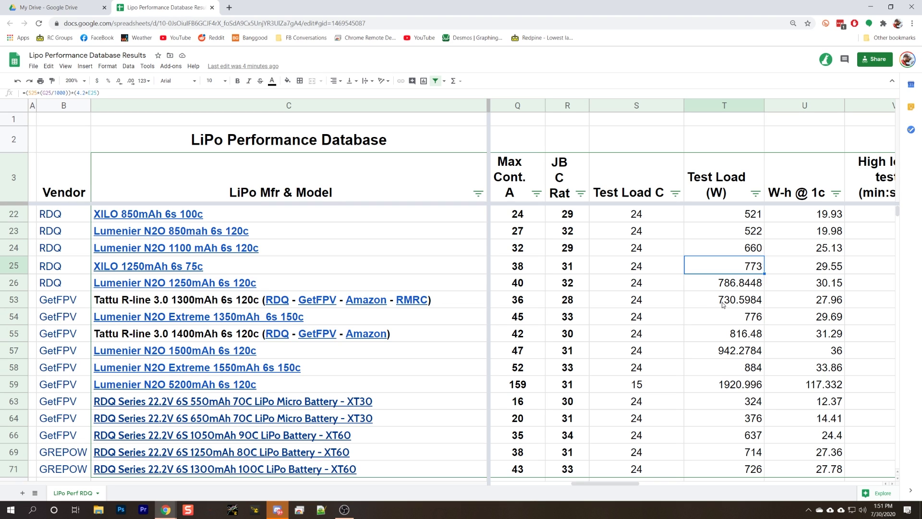
Step: Compare the test load and high load results of the Lumenier N2O 1250mAh and Tattu R-line 3.0 1300mAh 6s batteries, through W-h High Load
{"action": "key", "text": "Down"}
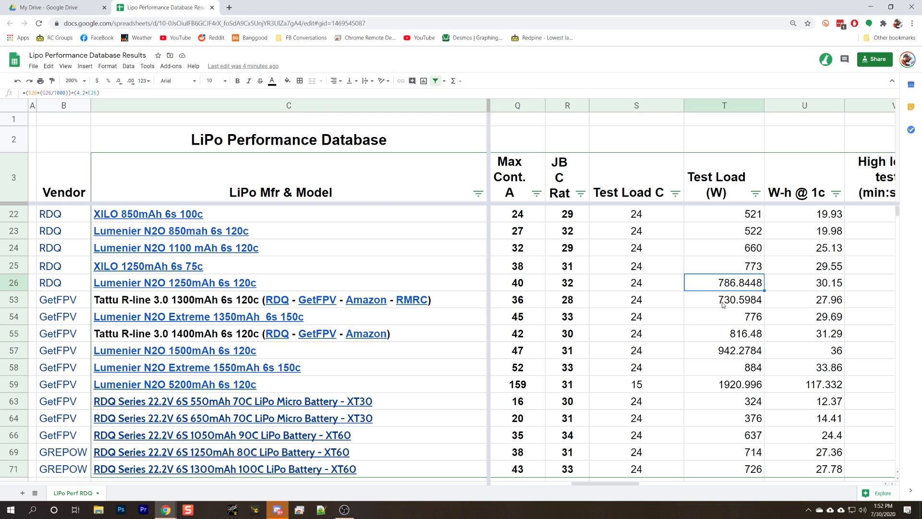
{"action": "key", "text": "Down"}
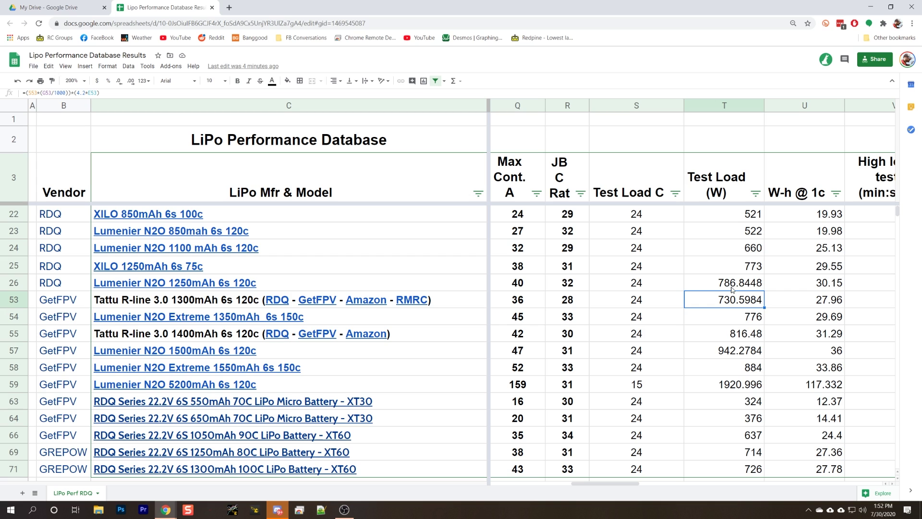
{"action": "key", "text": "Right"}
{"action": "key", "text": "Right"}
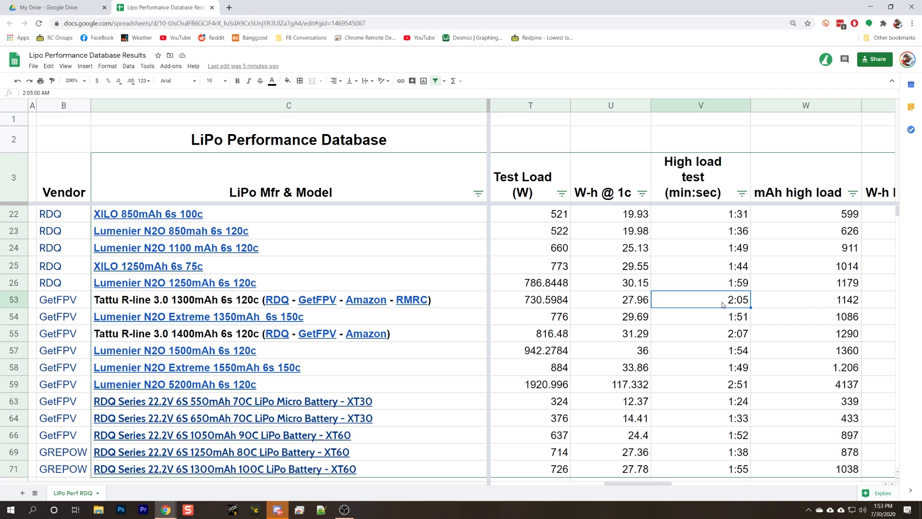
{"action": "key", "text": "Right"}
{"action": "key", "text": "Right"}
{"action": "key", "text": "Up"}
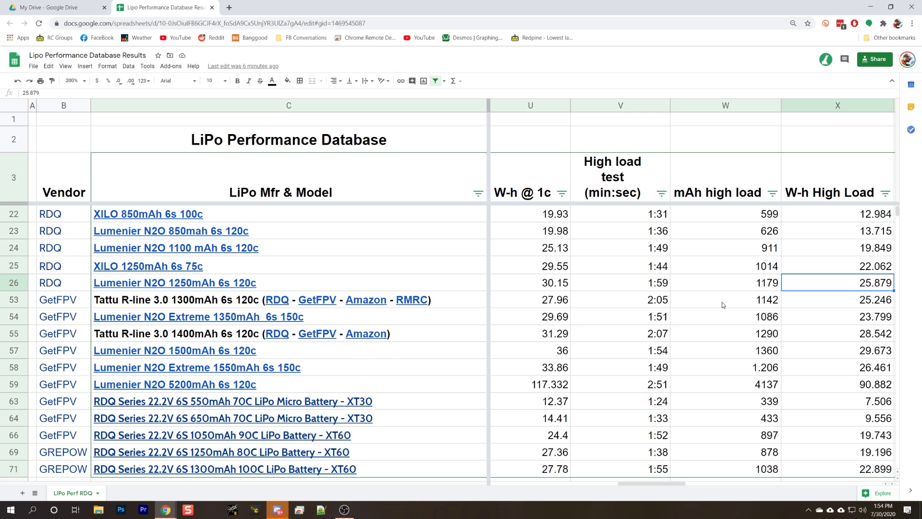
{"action": "key", "text": "Down"}
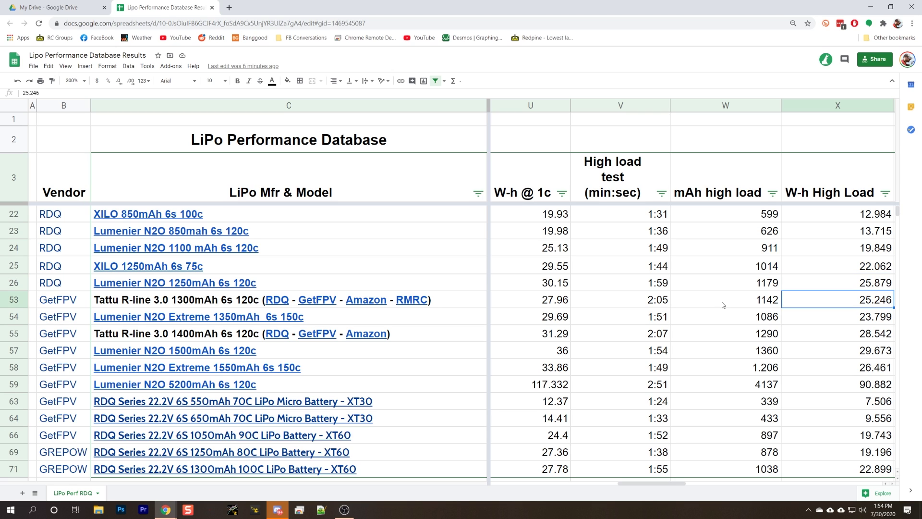
{"action": "key", "text": "Up"}
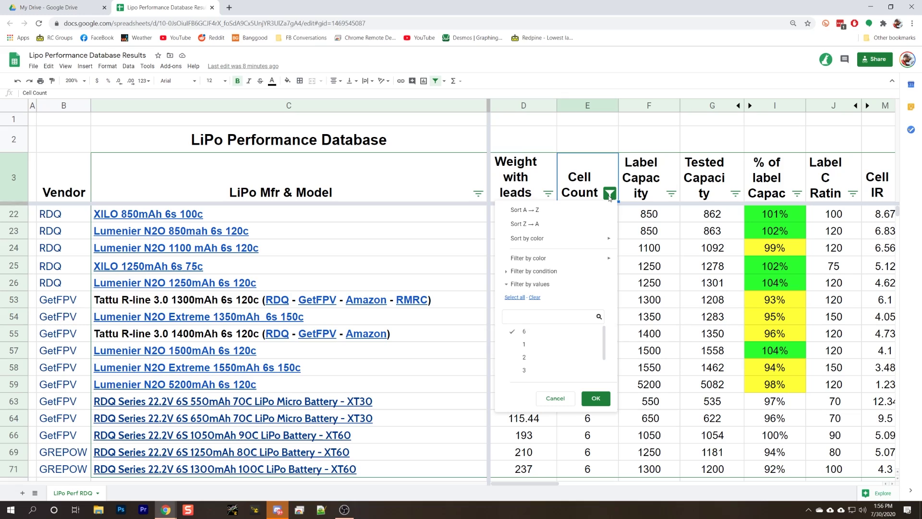
Step: Change the Cell Count filter to show only batteries with 1 cell
{"action": "left_click", "coordinate": [535, 297]}
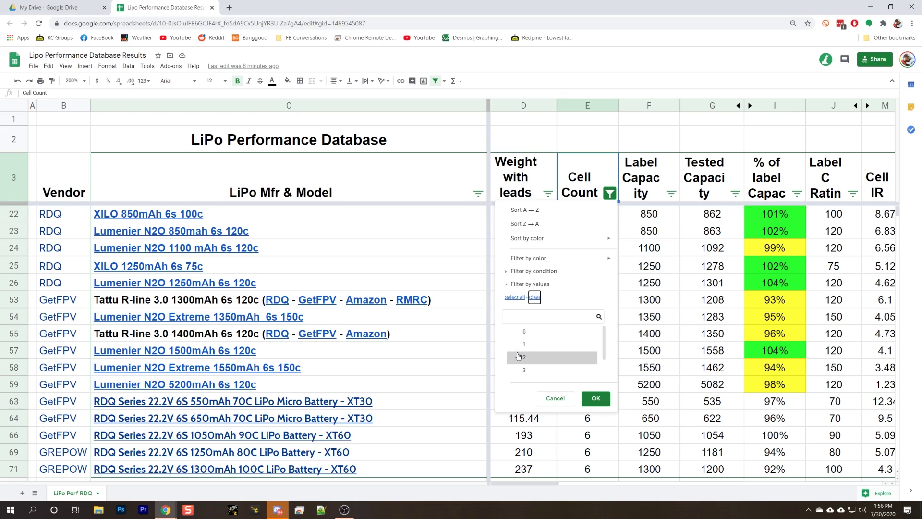
{"action": "left_click", "coordinate": [524, 344]}
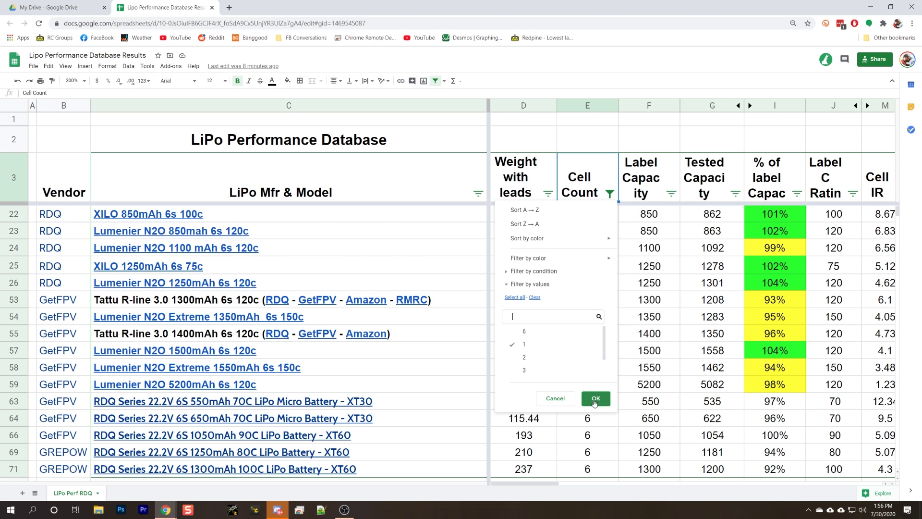
{"action": "left_click", "coordinate": [595, 398]}
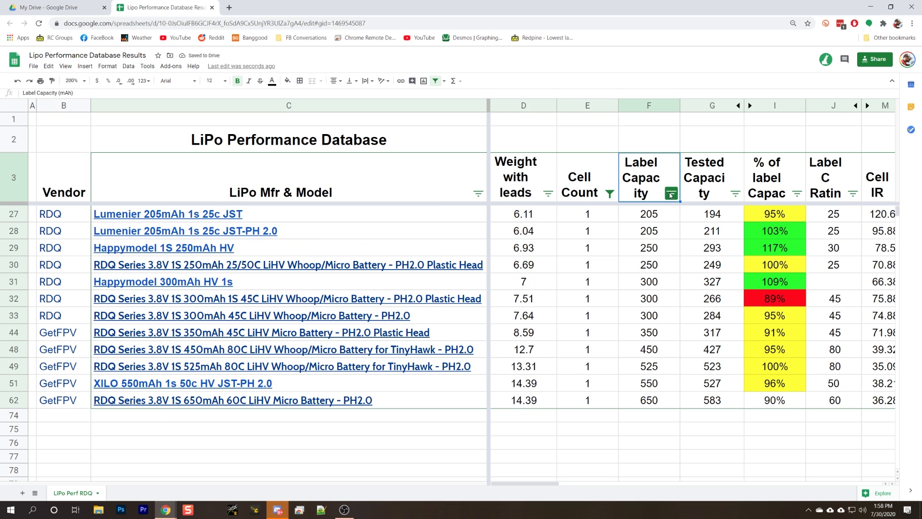
Step: Sort the filtered 1-cell batteries by label capacity in ascending order
{"action": "left_click", "coordinate": [671, 193]}
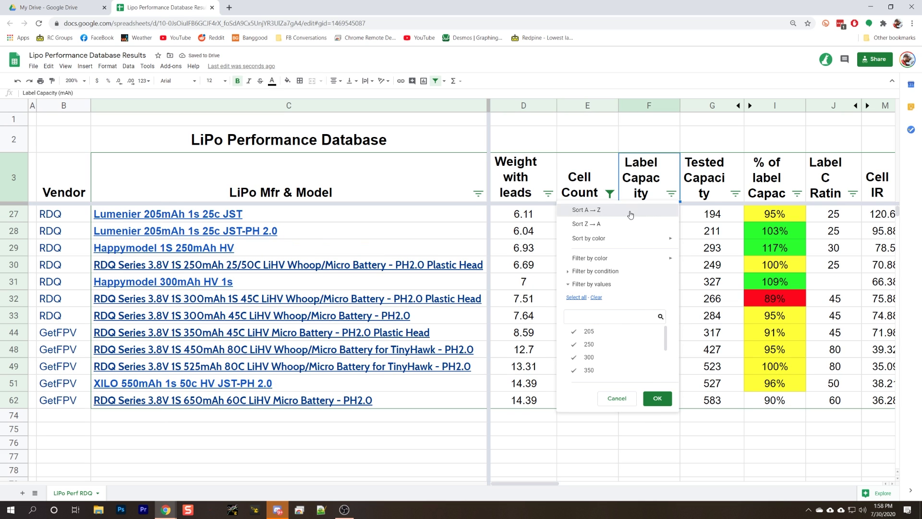
{"action": "left_click", "coordinate": [630, 210]}
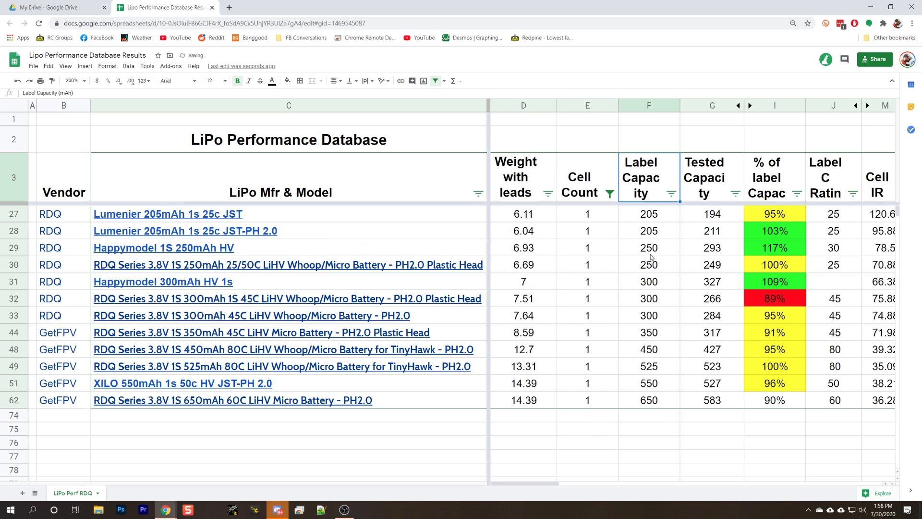
Step: Look through the label capacities of the 1-cell batteries and continue across to their FoM values
{"action": "left_click", "coordinate": [647, 218]}
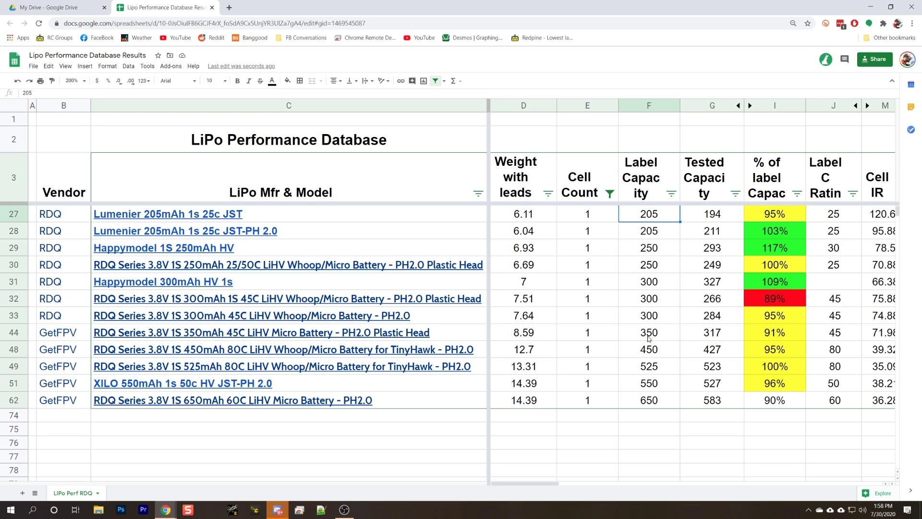
{"action": "left_click", "coordinate": [648, 338]}
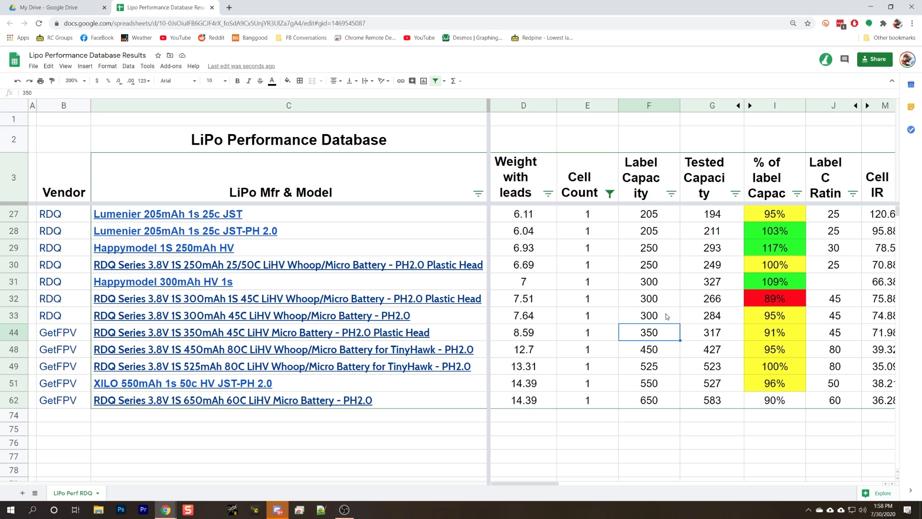
{"action": "key", "text": "Right"}
{"action": "key", "text": "Right"}
{"action": "key", "text": "Right"}
{"action": "key", "text": "Right"}
{"action": "key", "text": "Right"}
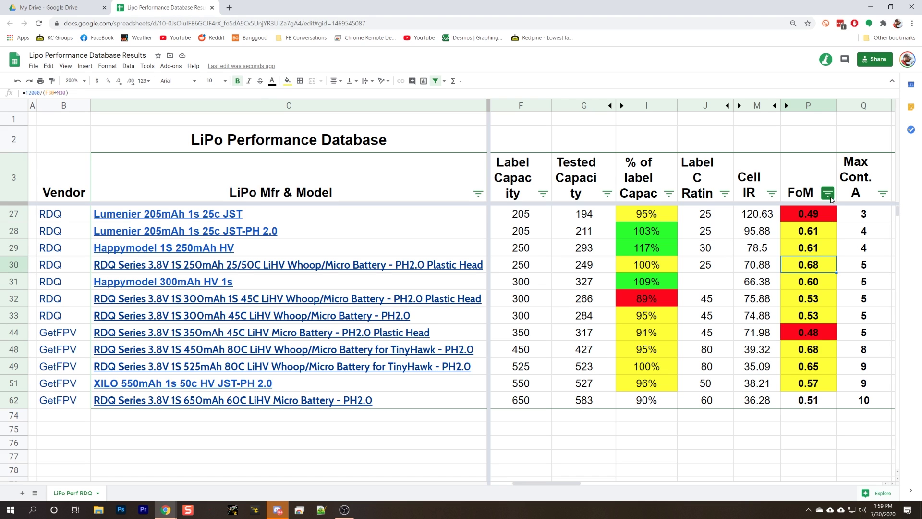
Step: Sort the 1-cell batteries by FoM in descending order
{"action": "left_click", "coordinate": [831, 197]}
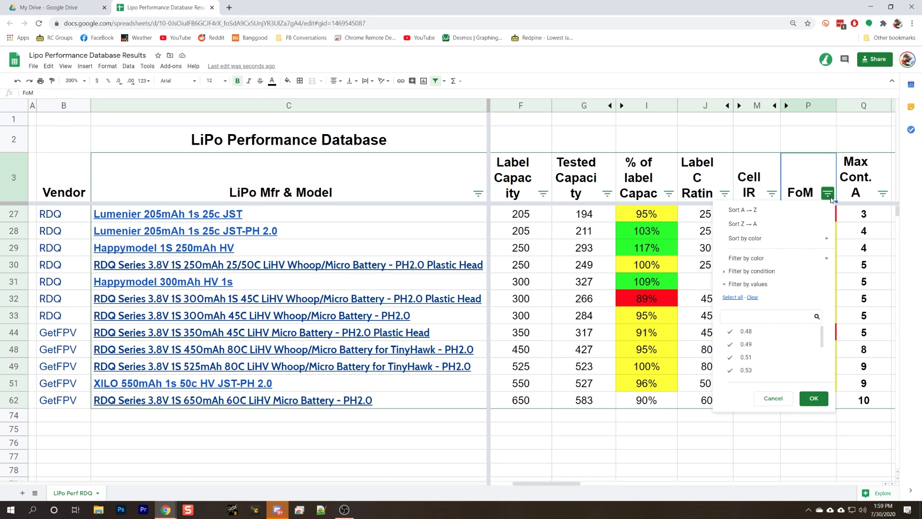
{"action": "left_click", "coordinate": [765, 229]}
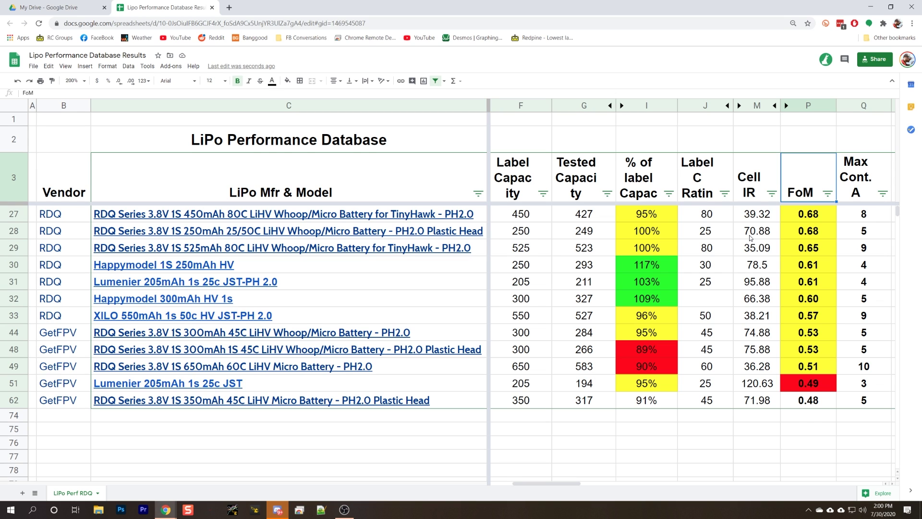
Step: Review the RDQ Series 1S 250mAh 25/50C battery's cell IR, FoM, JB C rating and percentage of label capacity
{"action": "left_click", "coordinate": [751, 237]}
{"action": "key", "text": "Right"}
{"action": "key", "text": "Right"}
{"action": "key", "text": "Right"}
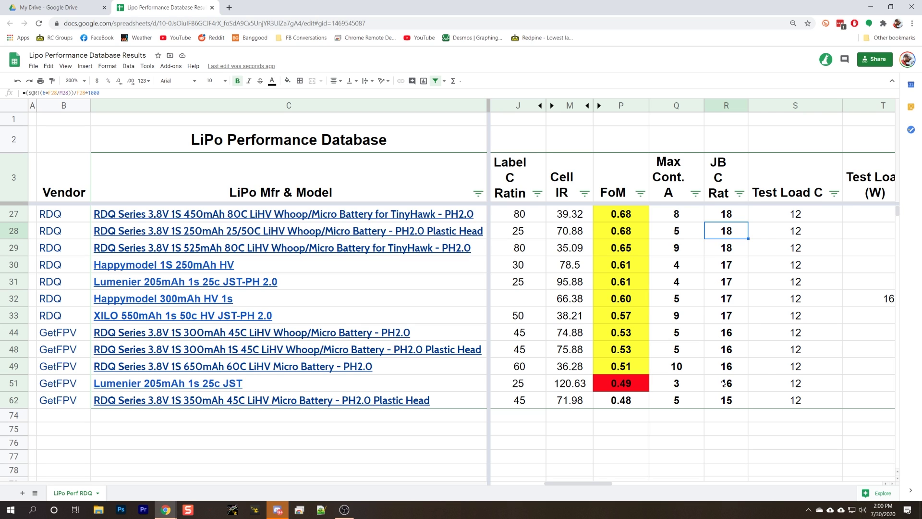
{"action": "key", "text": "Left"}
{"action": "key", "text": "Left"}
{"action": "key", "text": "Left"}
{"action": "key", "text": "Left"}
{"action": "key", "text": "Left"}
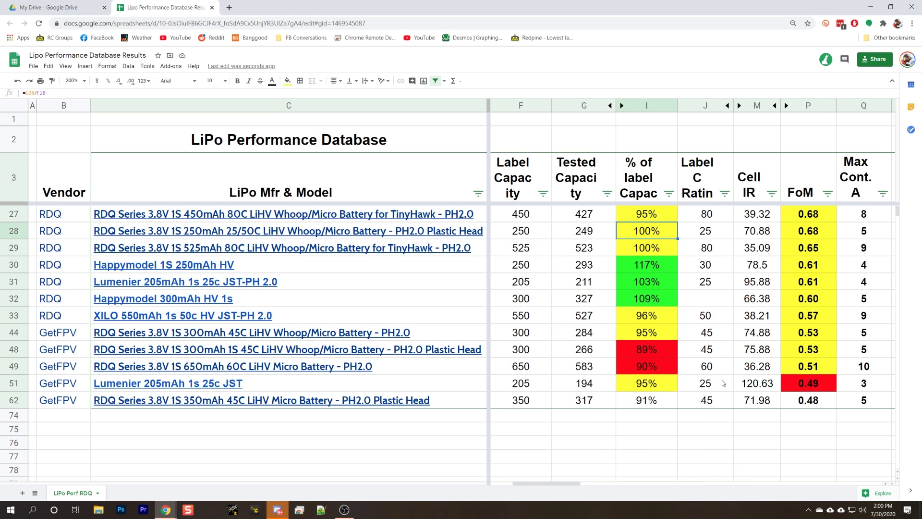
Step: Examine the RDQ Series 1S 250mAh 25/50C battery's test load, high load test time and mAh high load results
{"action": "key", "text": "Right"}
{"action": "key", "text": "Right"}
{"action": "key", "text": "Right"}
{"action": "key", "text": "Right"}
{"action": "key", "text": "Right"}
{"action": "key", "text": "Right"}
{"action": "key", "text": "Right"}
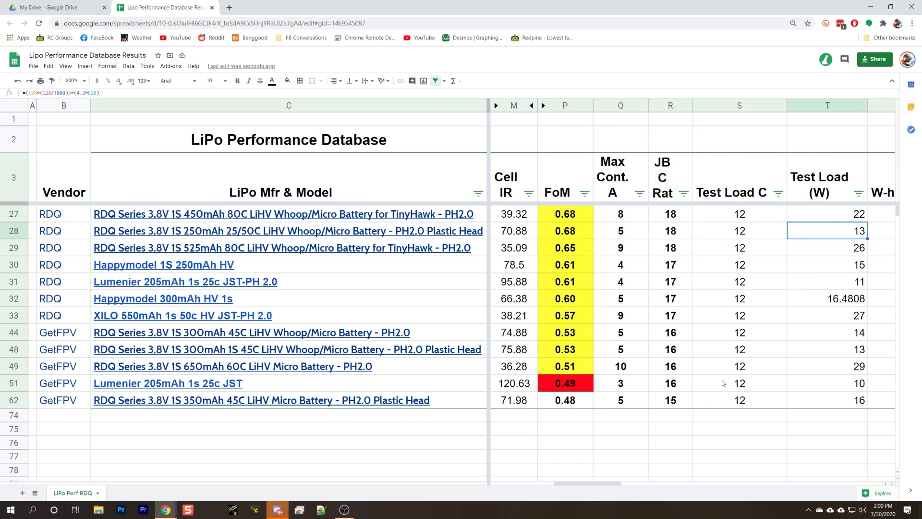
{"action": "key", "text": "Right"}
{"action": "key", "text": "Right"}
{"action": "key", "text": "Right"}
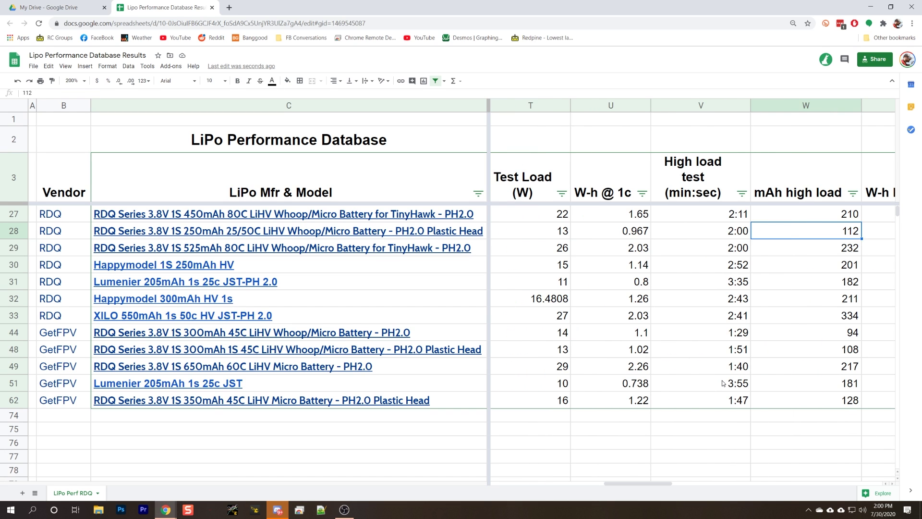
Step: Examine the RDQ Series 1S 250mAh 25/50C battery's percentage of tested W-h and its W-h/g values at 1c and high load
{"action": "key", "text": "Left"}
{"action": "key", "text": "Right"}
{"action": "key", "text": "Right"}
{"action": "key", "text": "Right"}
{"action": "key", "text": "Right"}
{"action": "key", "text": "Right"}
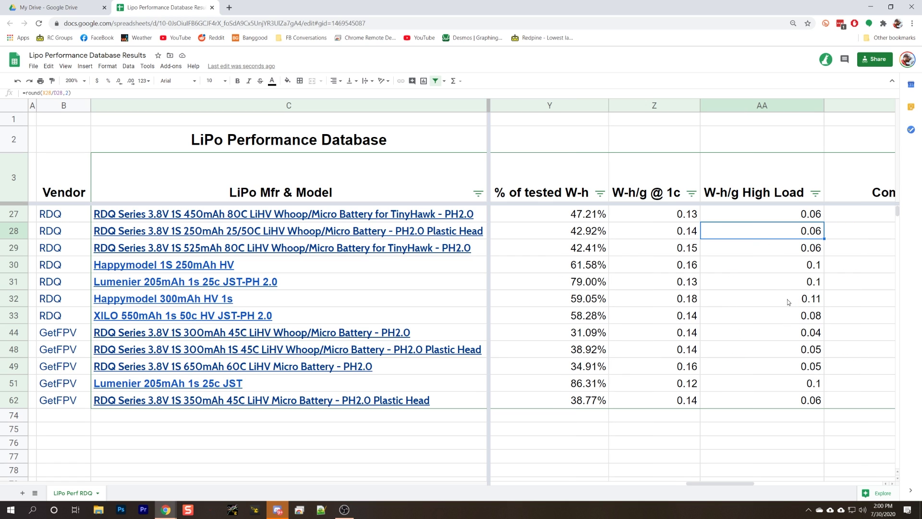
Step: Compare the W-h/g High Load of the Happymodel 300mAh HV 1s with the RDQ Series 1S 250mAh battery, and check the Happymodel's Comments cell
{"action": "left_click", "coordinate": [758, 300]}
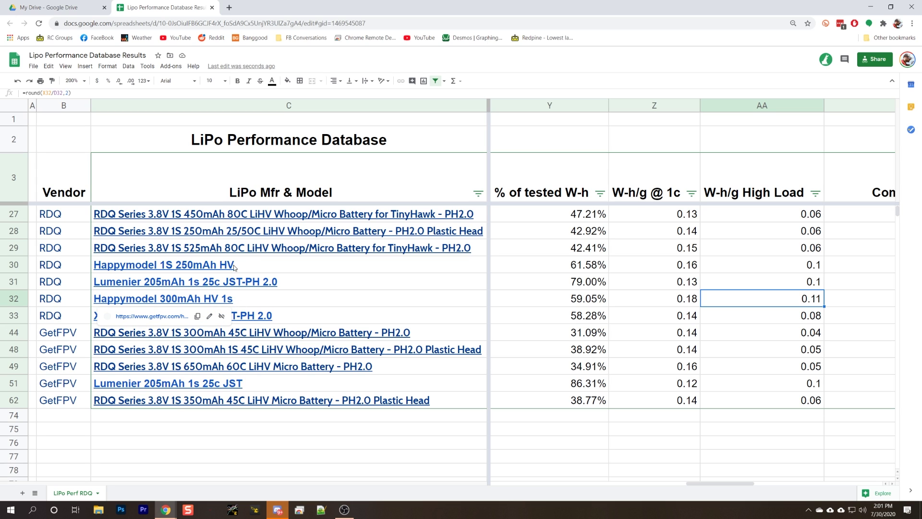
{"action": "mouse_move", "coordinate": [276, 236]}
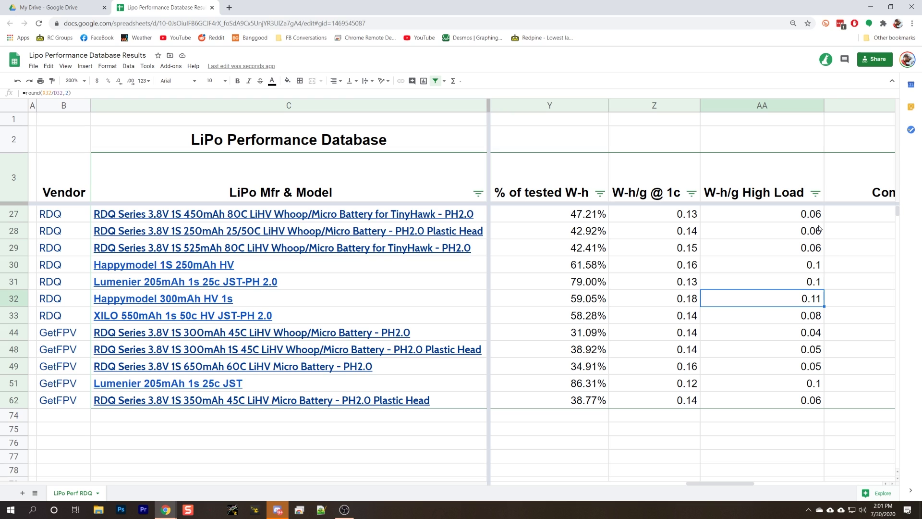
{"action": "left_click", "coordinate": [792, 236]}
{"action": "left_click", "coordinate": [771, 305]}
{"action": "key", "text": "Right"}
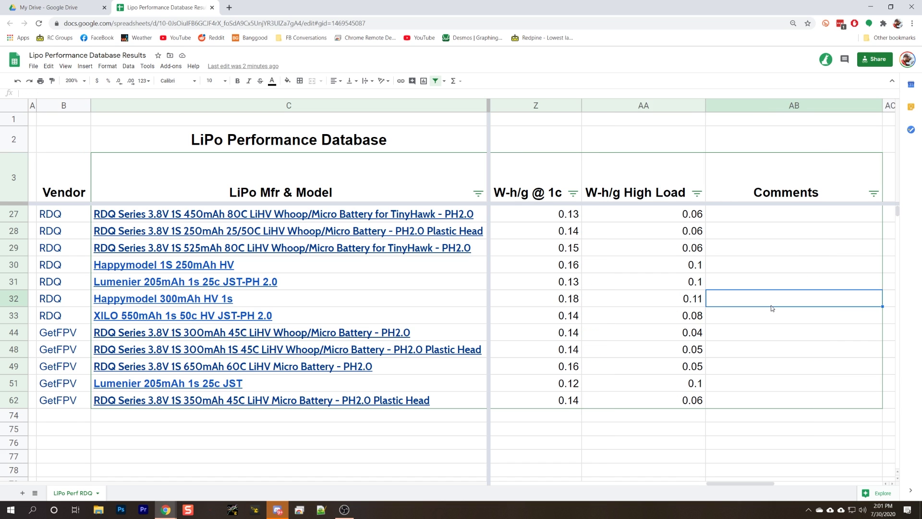
Step: Review the Happymodel 300mAh HV 1s battery's row from the Comments column back to its FoM
{"action": "key", "text": "Left"}
{"action": "key", "text": "Left"}
{"action": "key", "text": "Left"}
{"action": "key", "text": "Left"}
{"action": "key", "text": "Left"}
{"action": "key", "text": "Left"}
{"action": "key", "text": "Left"}
{"action": "key", "text": "Left"}
{"action": "key", "text": "Left"}
{"action": "key", "text": "Left"}
{"action": "key", "text": "Left"}
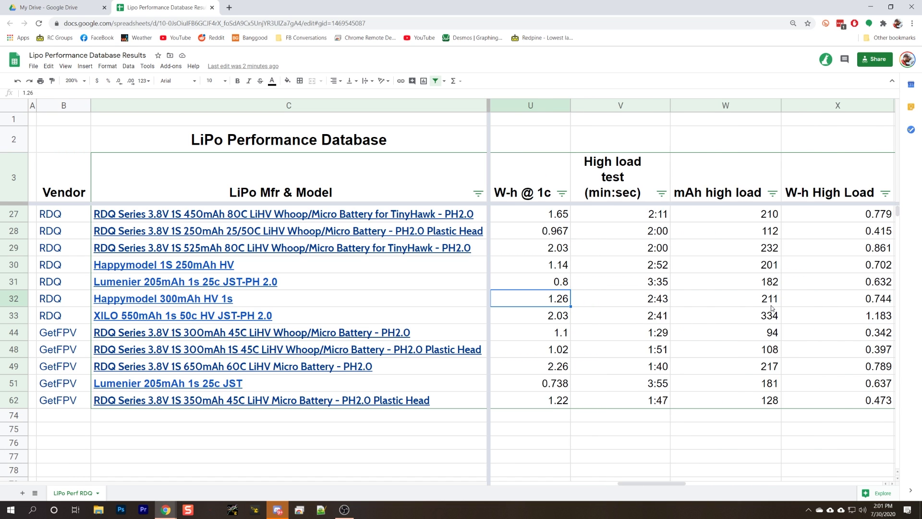
{"action": "scroll", "coordinate": [772, 308], "scroll_direction": "left", "scroll_amount": 2}
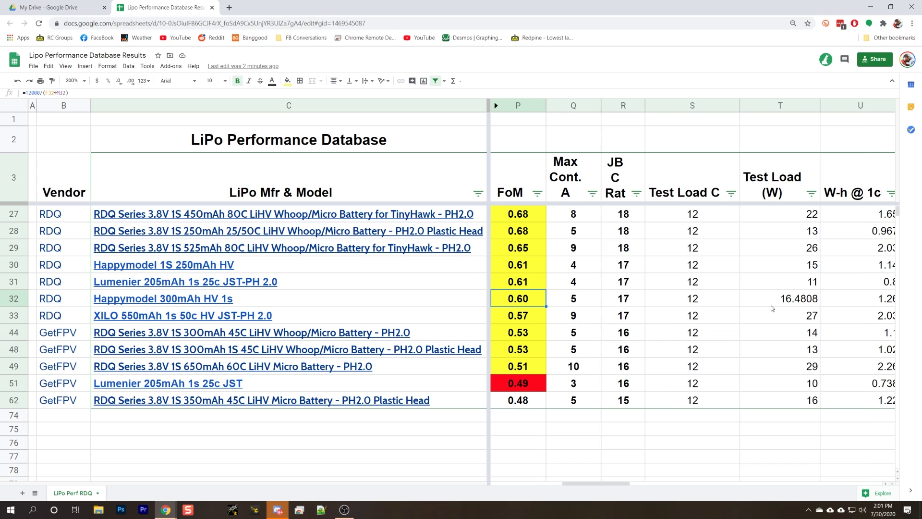
Step: Review the Happymodel 300mAh HV 1s battery's row from its weight and capacity through Cell IR, FoM and Max Cont. A
{"action": "key", "text": "Right"}
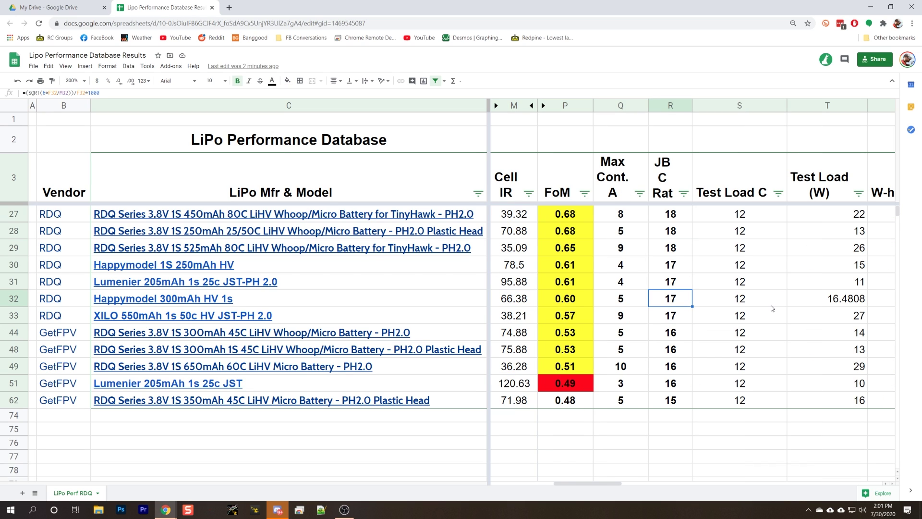
{"action": "key", "text": "Left"}
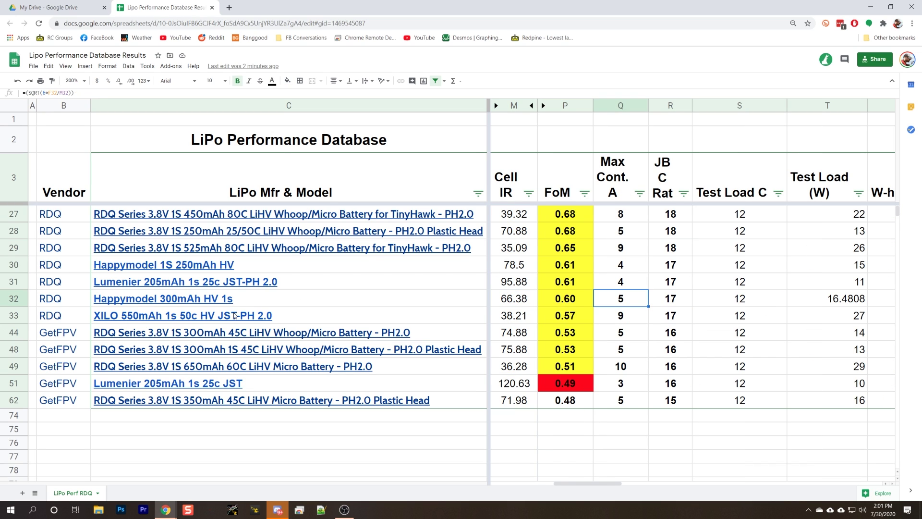
{"action": "left_click", "coordinate": [254, 298]}
{"action": "key", "text": "Right"}
{"action": "key", "text": "Right"}
{"action": "key", "text": "Right"}
{"action": "key", "text": "Right"}
{"action": "key", "text": "Right"}
{"action": "key", "text": "Right"}
{"action": "key", "text": "Right"}
{"action": "key", "text": "Right"}
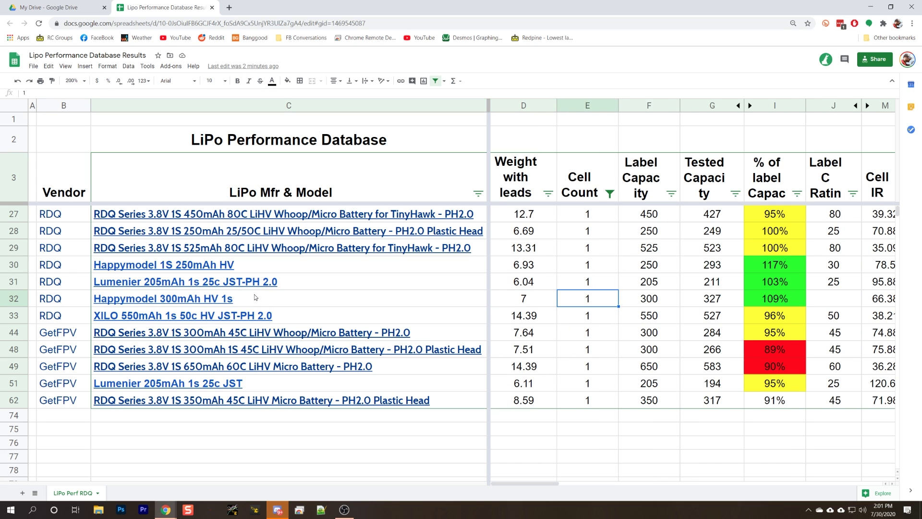
{"action": "key", "text": "Right"}
{"action": "key", "text": "Right"}
{"action": "key", "text": "Right"}
{"action": "key", "text": "Right"}
{"action": "key", "text": "Right"}
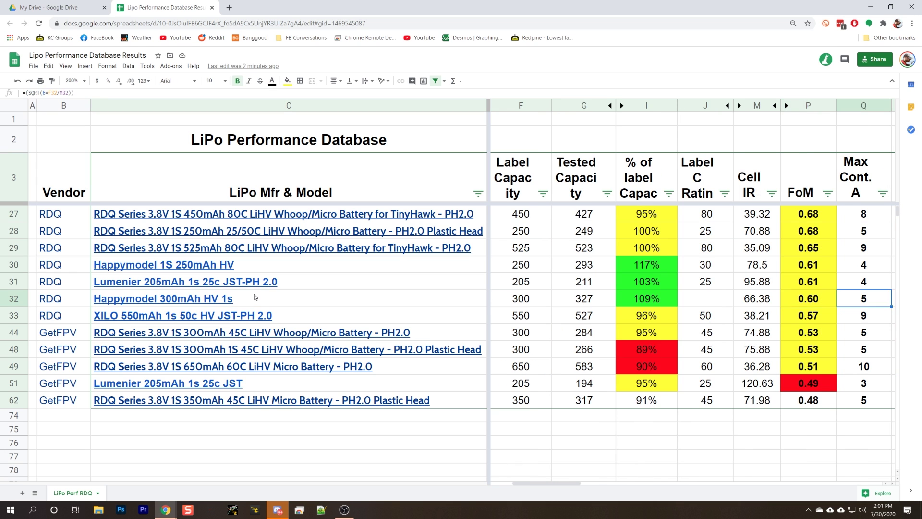
Step: Examine the Happymodel 300mAh HV 1s battery's JB C rating, test load and W-h results beyond Max Cont. A
{"action": "key", "text": "Right"}
{"action": "key", "text": "Right"}
{"action": "key", "text": "Right"}
{"action": "key", "text": "Right"}
{"action": "key", "text": "Right"}
{"action": "key", "text": "Right"}
{"action": "key", "text": "Right"}
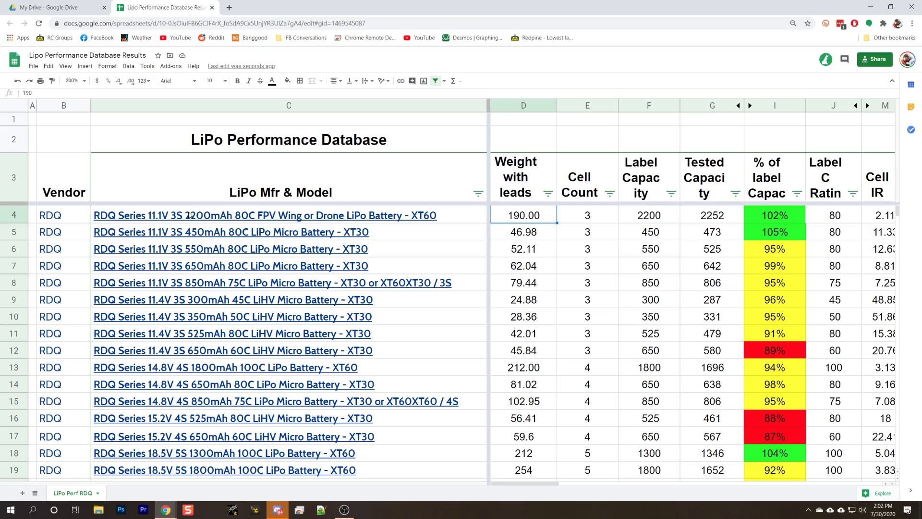
Step: Find the Tattu R-line 3.0 6s 120c batteries among the GetFPV rows and show the 1400mAh model's vendor links
{"action": "scroll", "coordinate": [189, 216], "scroll_direction": "down", "scroll_amount": 6}
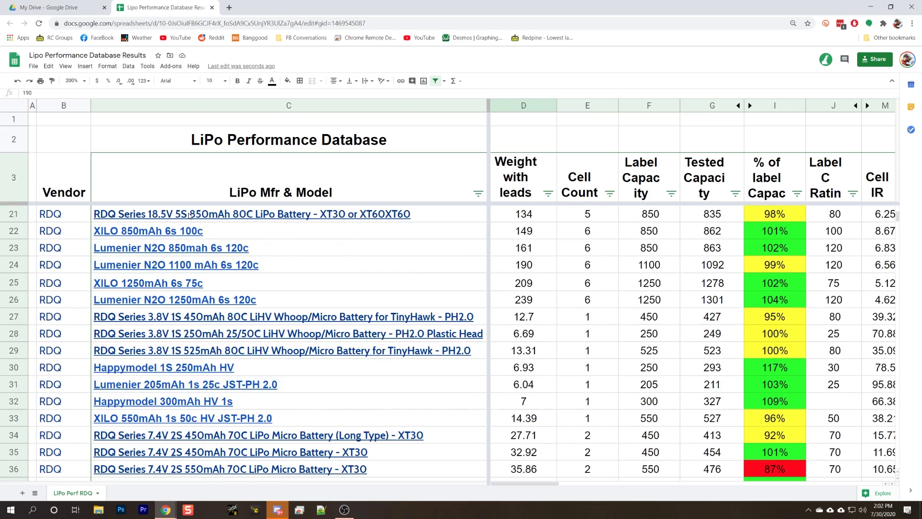
{"action": "scroll", "coordinate": [196, 265], "scroll_direction": "down", "scroll_amount": 8}
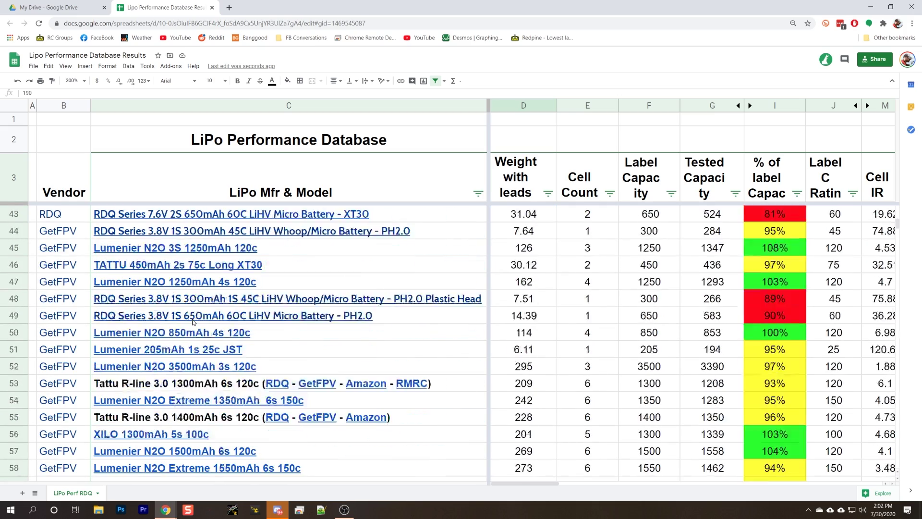
{"action": "mouse_move", "coordinate": [279, 335]}
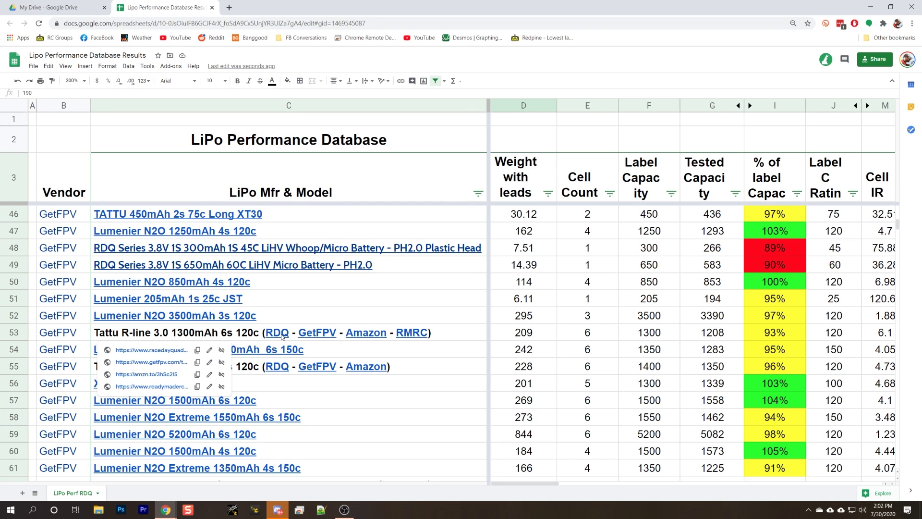
{"action": "scroll", "coordinate": [398, 380], "scroll_direction": "down", "scroll_amount": 1}
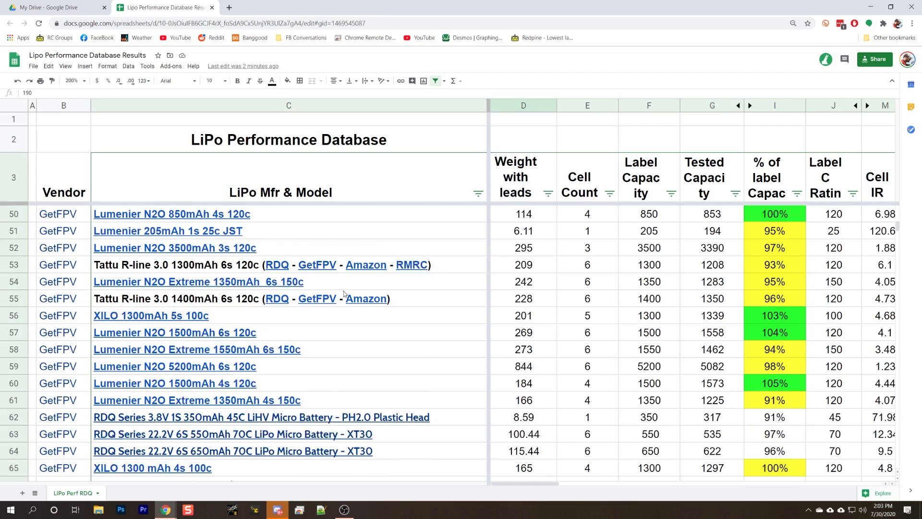
{"action": "left_click", "coordinate": [275, 268]}
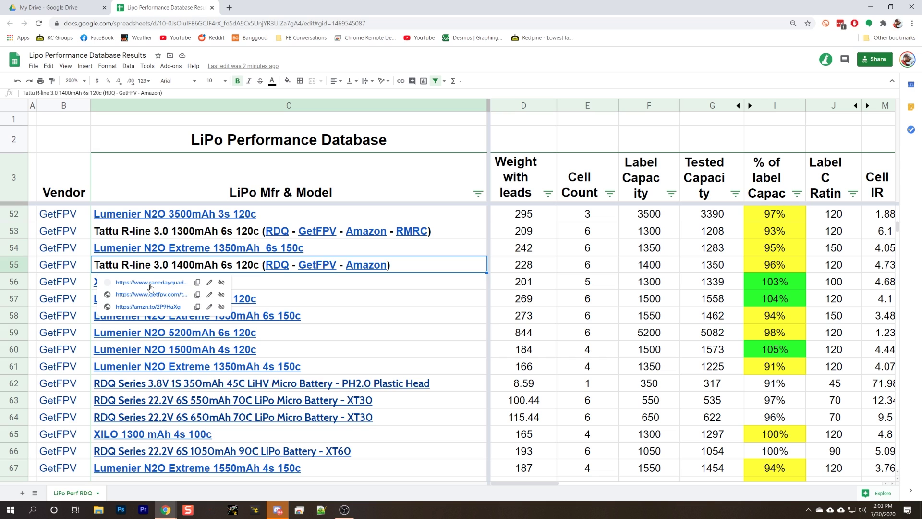